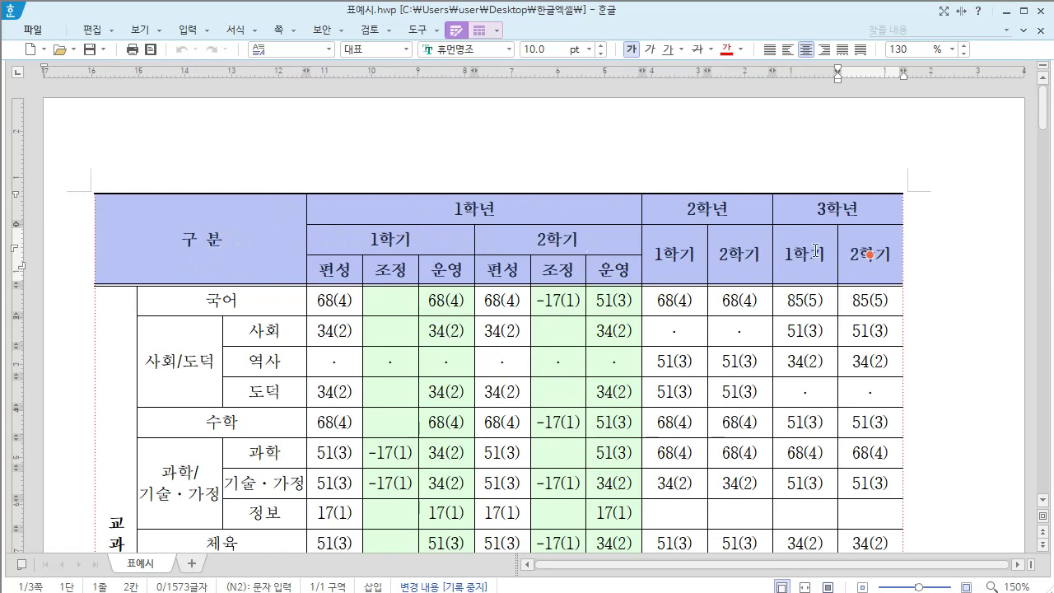
Look through the curriculum table from the 사회 row down to the 창의적 체험활동 rows
{"action": "left_click", "coordinate": [499, 331]}
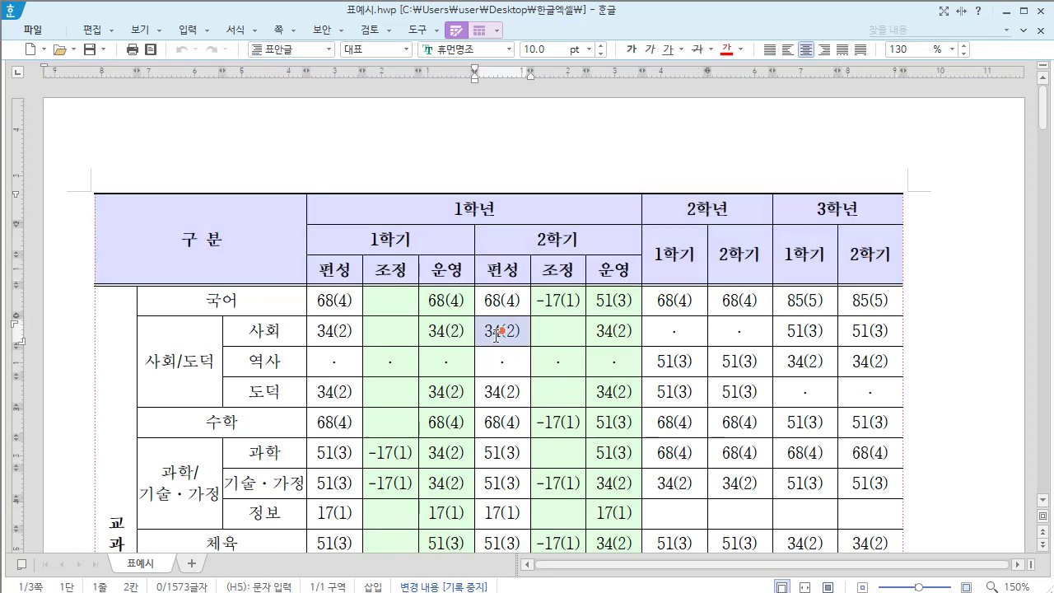
{"action": "scroll", "coordinate": [496, 336], "scroll_direction": "down", "scroll_amount": 10}
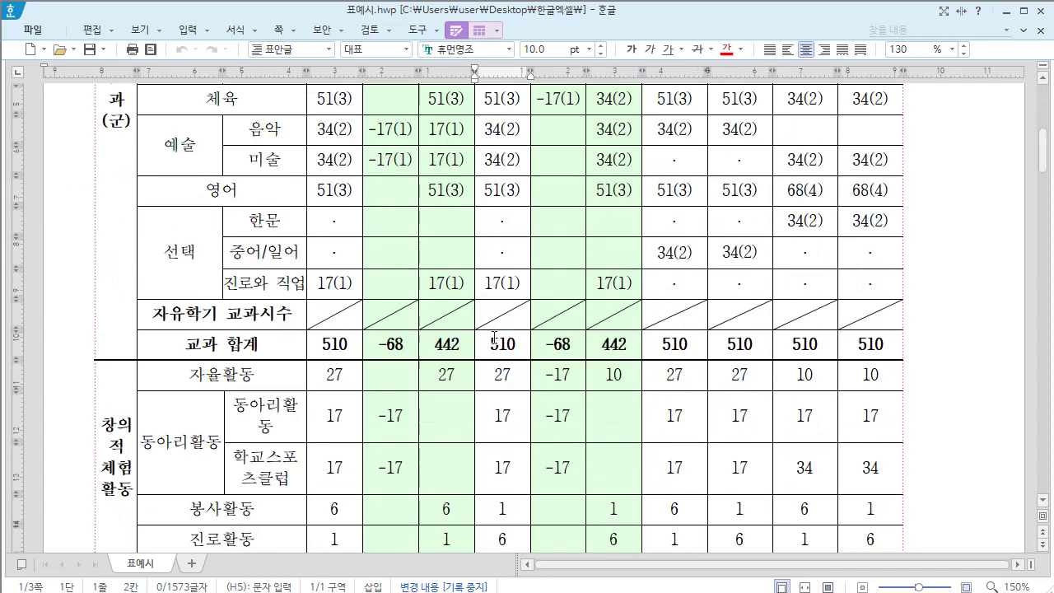
{"action": "scroll", "coordinate": [494, 337], "scroll_direction": "down", "scroll_amount": 2}
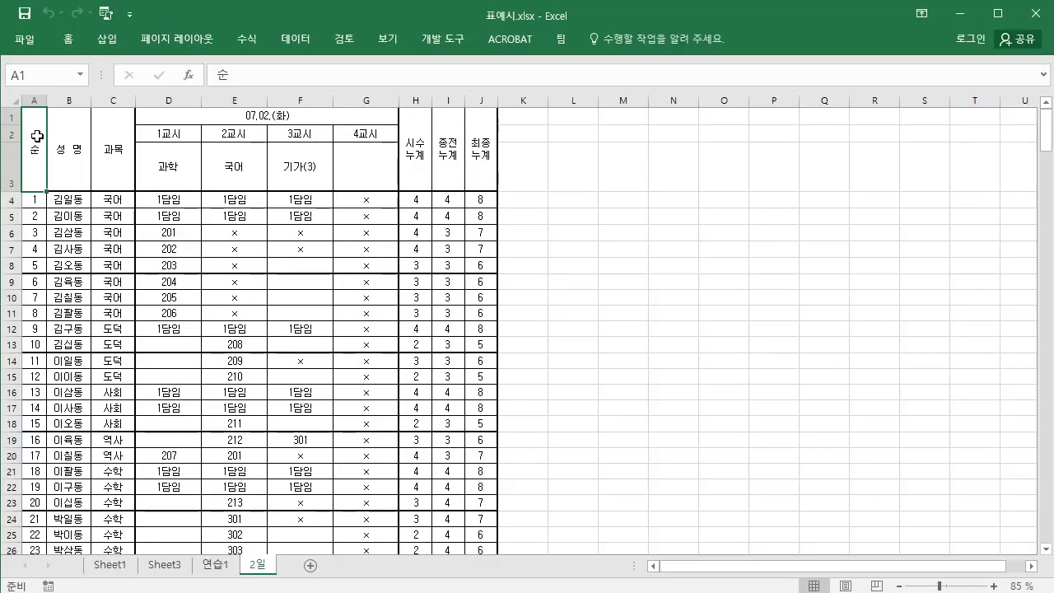
Switch to Excel and select the timetable on sheet 2일 from cell A1 through J8
{"action": "left_click_drag", "start_coordinate": [38, 134], "coordinate": [476, 274]}
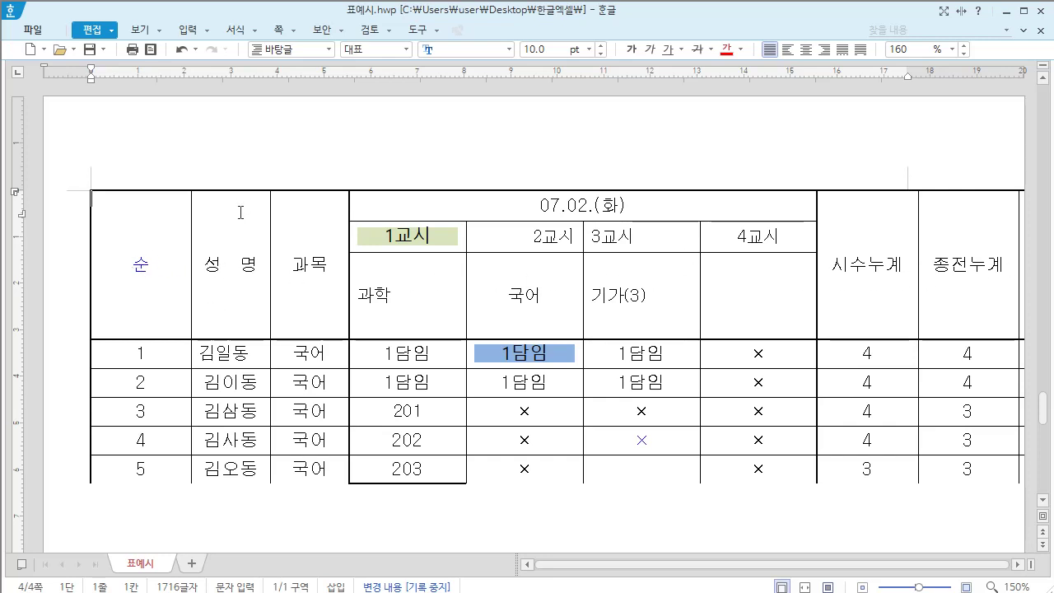
In the Hangul document, select the timetable's whole header from 순 through the last column and reduce the column widths by two increments
{"action": "left_click_drag", "start_coordinate": [141, 262], "coordinate": [1051, 286]}
{"action": "left_click", "coordinate": [838, 296]}
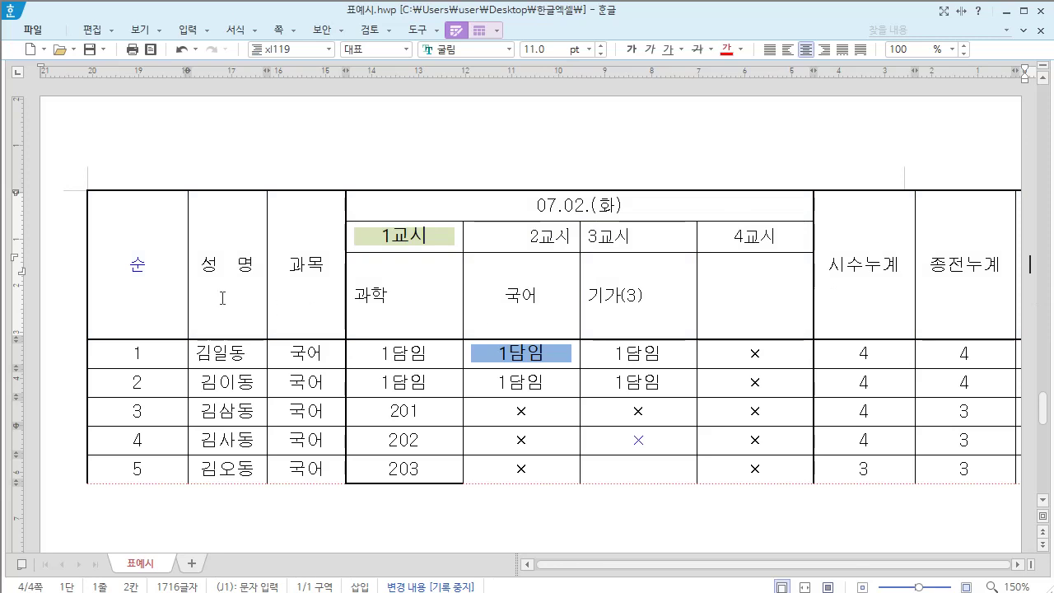
{"action": "left_click", "coordinate": [115, 269]}
{"action": "key", "text": "F5"}
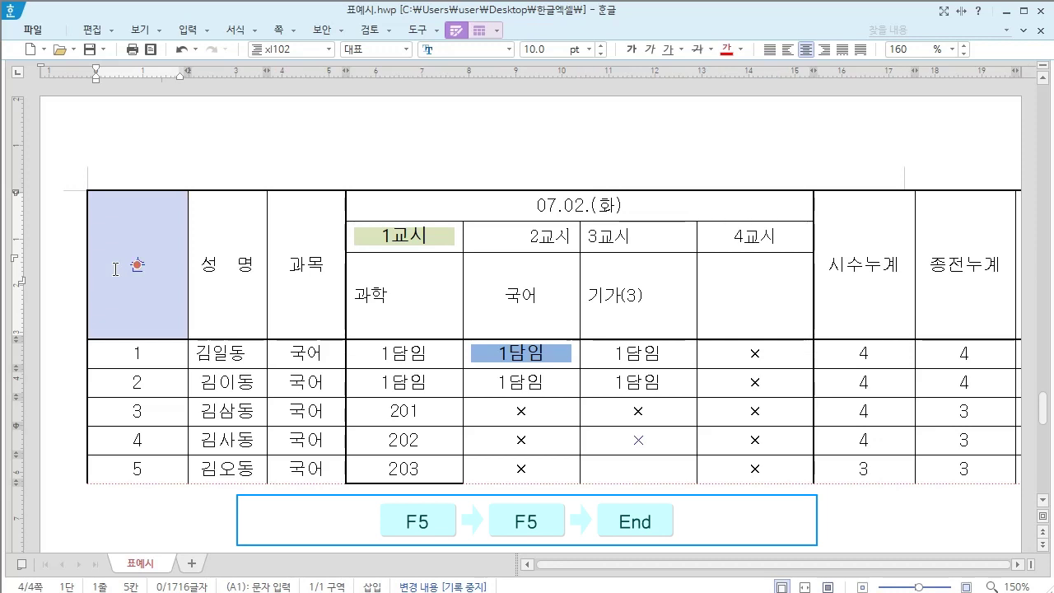
{"action": "key", "text": "End"}
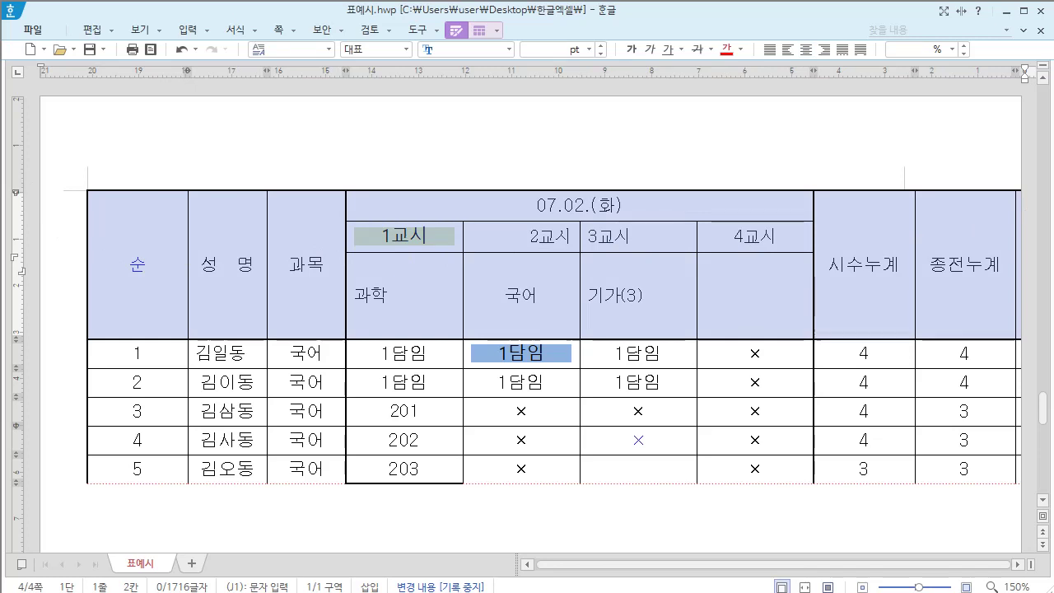
{"action": "key", "text": "ctrl+Left"}
{"action": "key", "text": "ctrl+Left"}
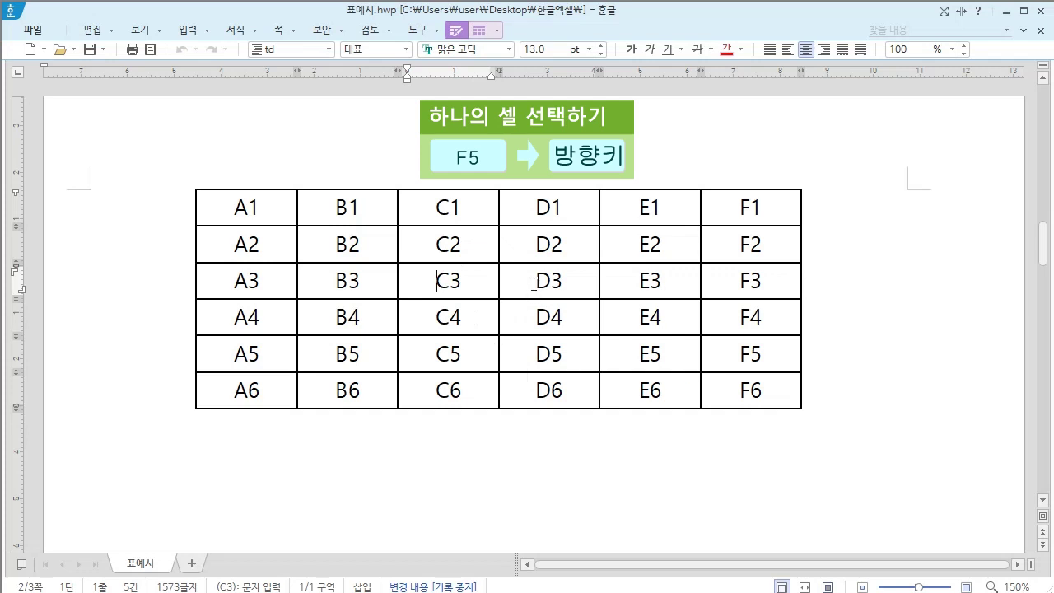
Select cell D3 as a single-cell block and move the block one cell at a time through E3, E2 and D2 back to D3
{"action": "left_click", "coordinate": [533, 284]}
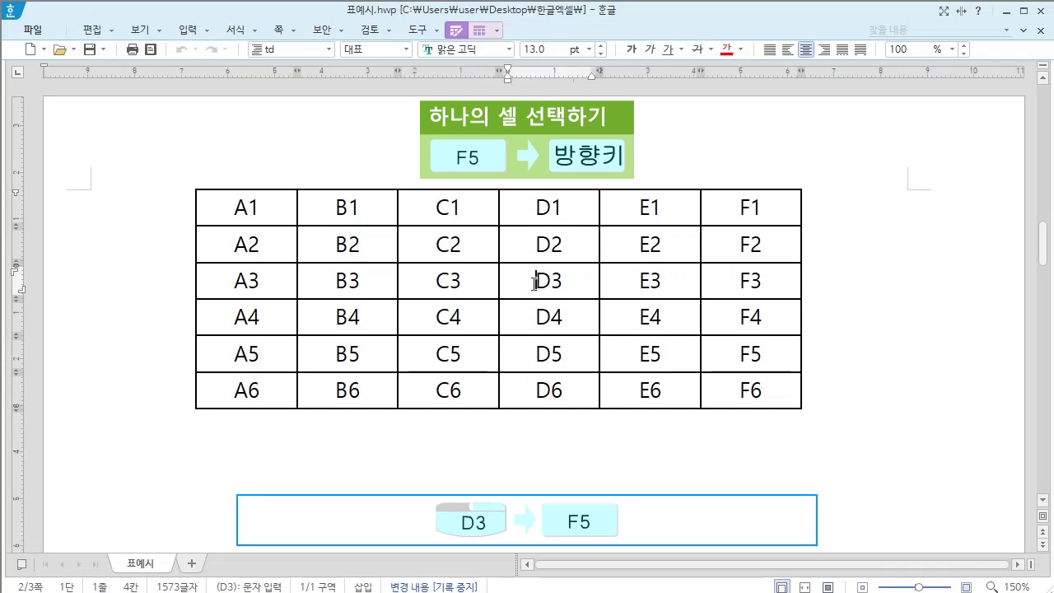
{"action": "key", "text": "F5"}
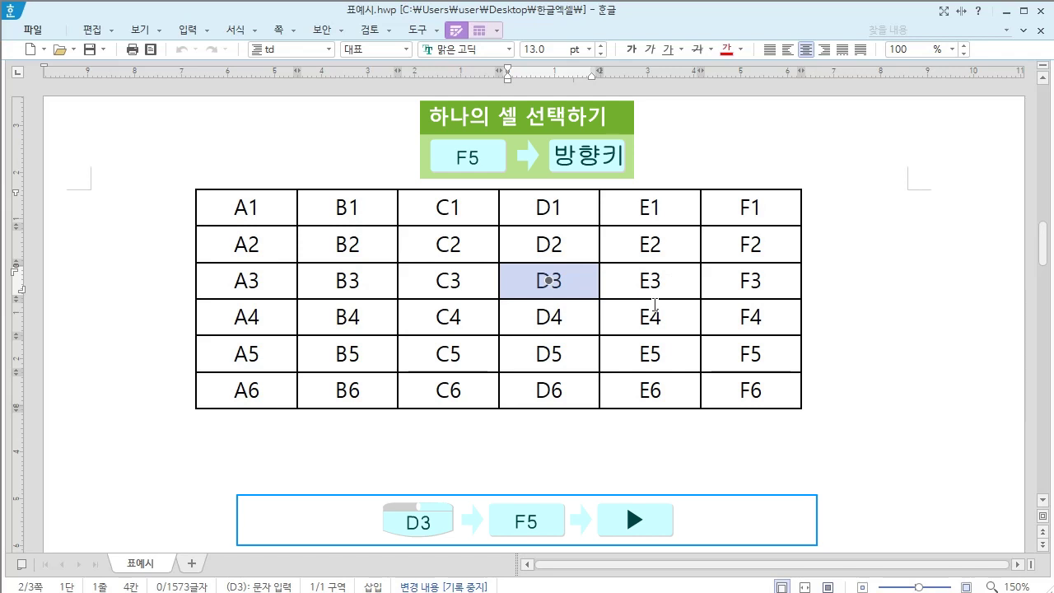
{"action": "key", "text": "Right"}
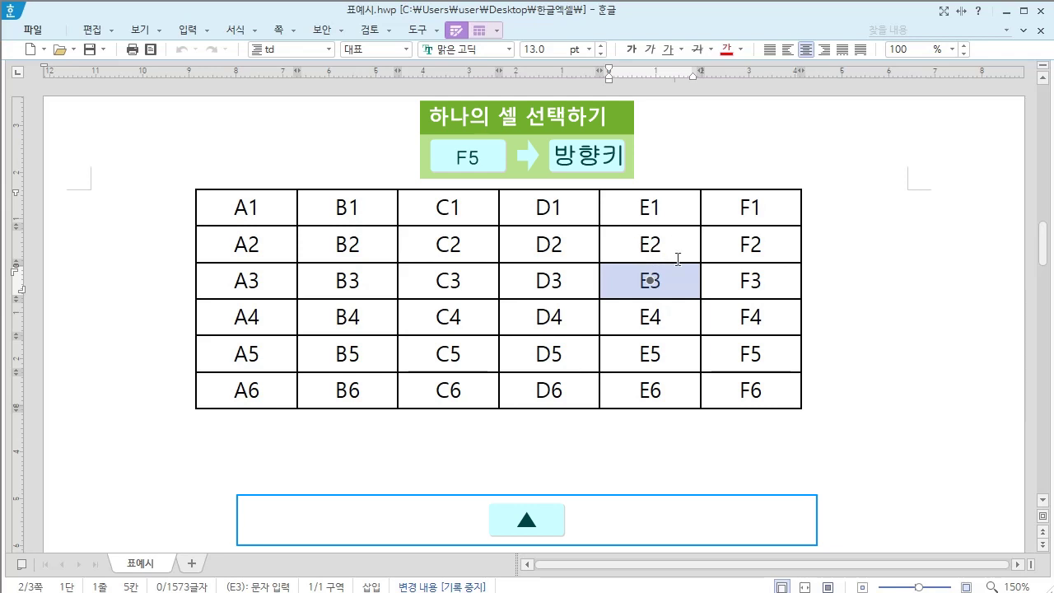
{"action": "key", "text": "Up"}
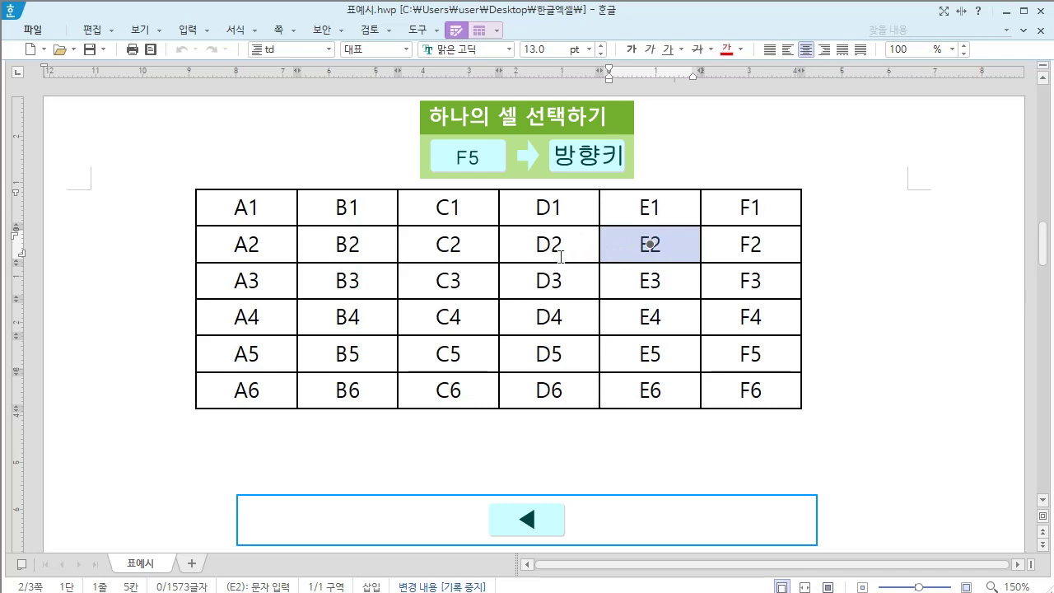
{"action": "key", "text": "Left"}
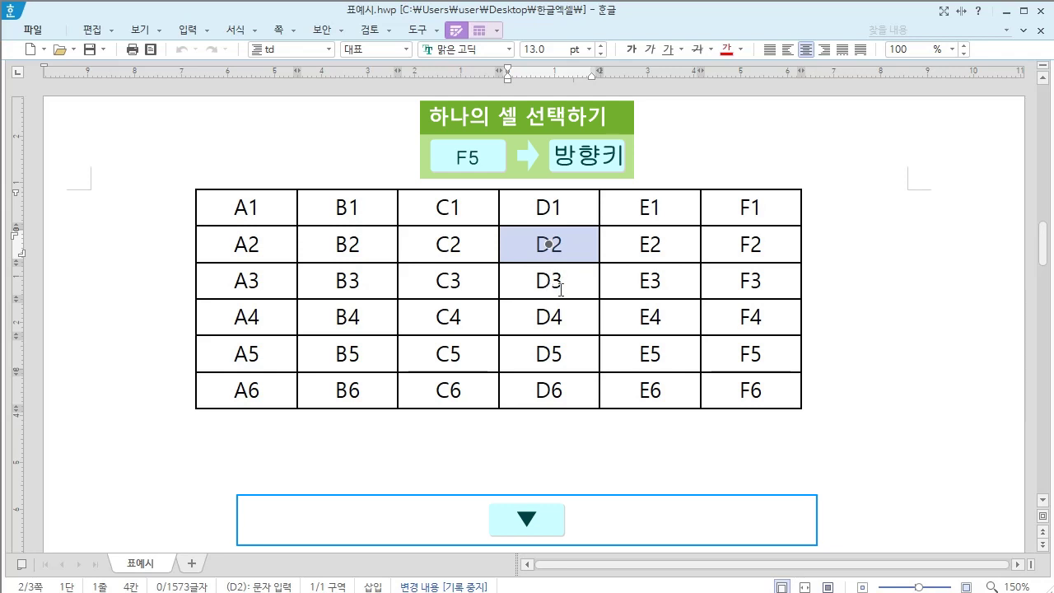
{"action": "key", "text": "Down"}
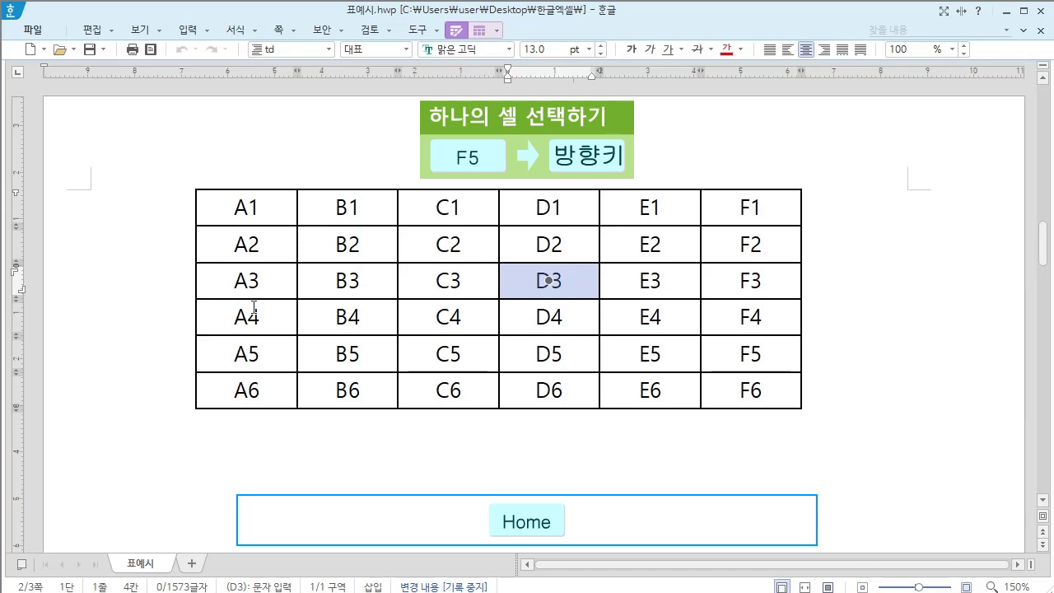
Jump the single-cell block to the row's first cell A3 and last cell F3, and to the column's ends F6 and F1
{"action": "key", "text": "Home"}
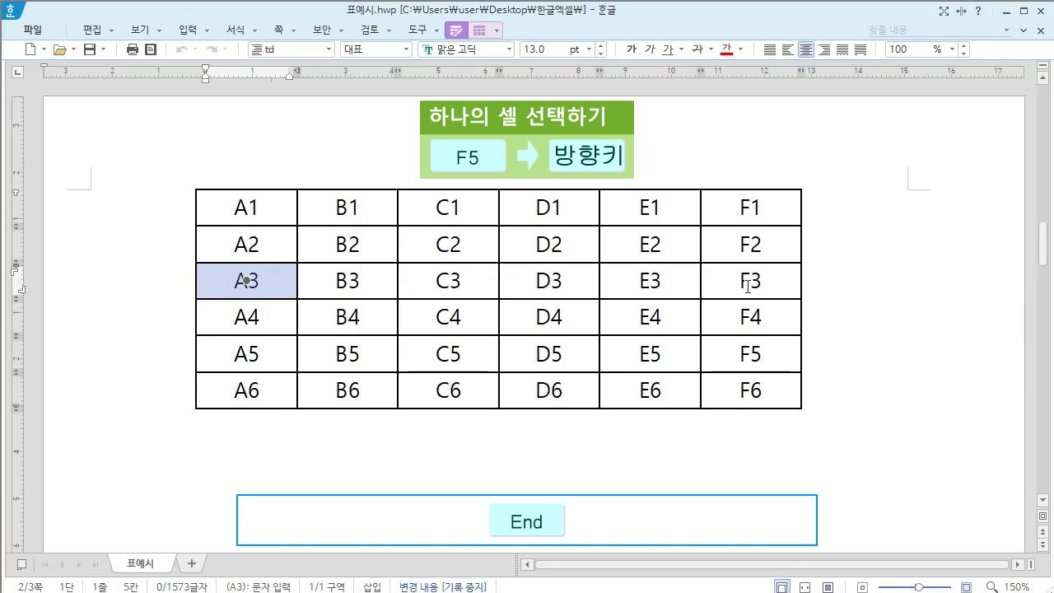
{"action": "key", "text": "End"}
{"action": "key", "text": "Page_Down"}
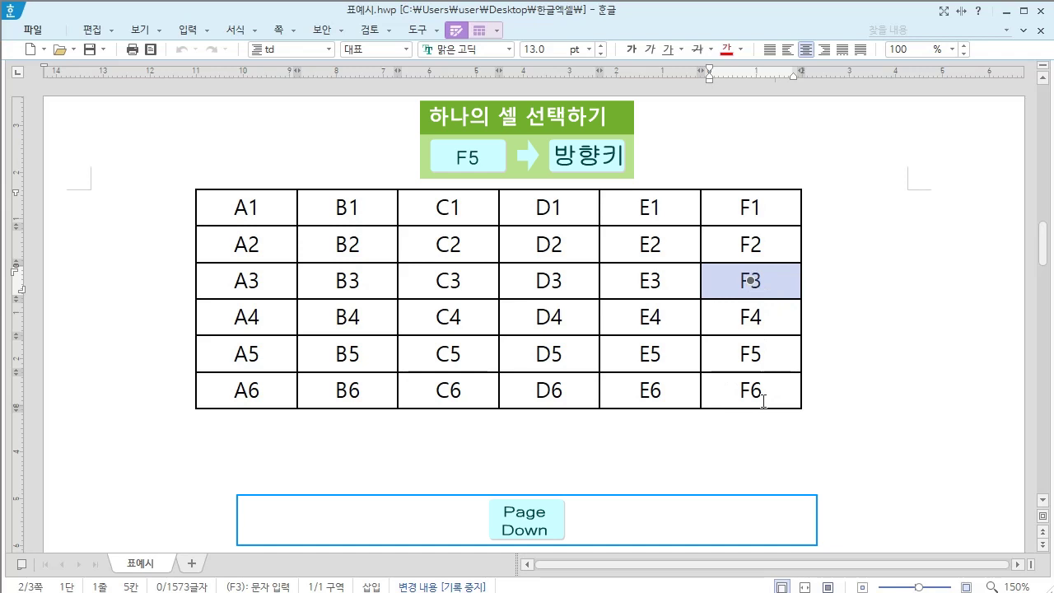
{"action": "key", "text": "Page_Down"}
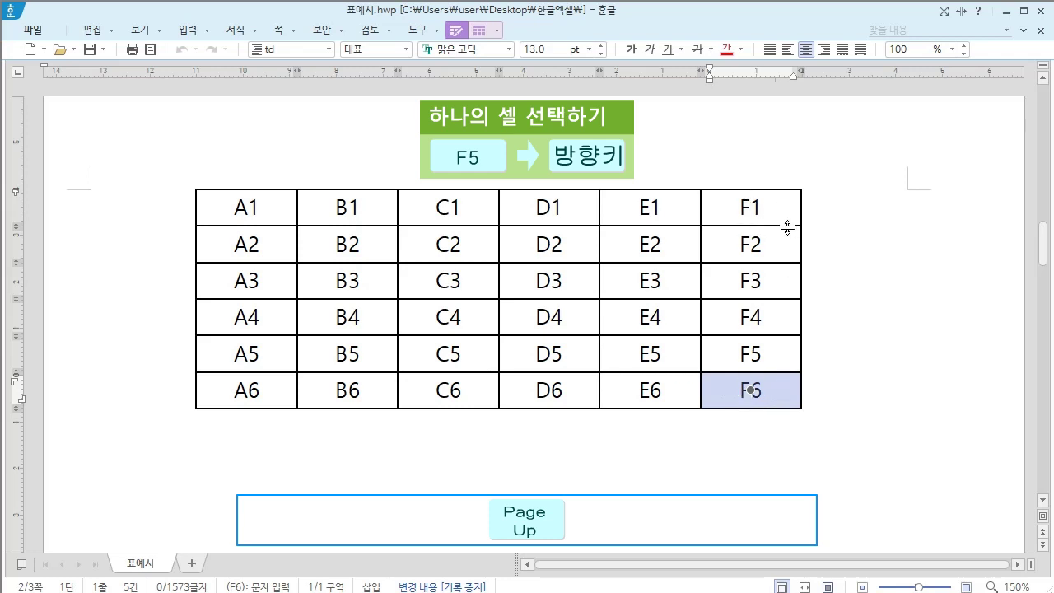
{"action": "key", "text": "Page_Up"}
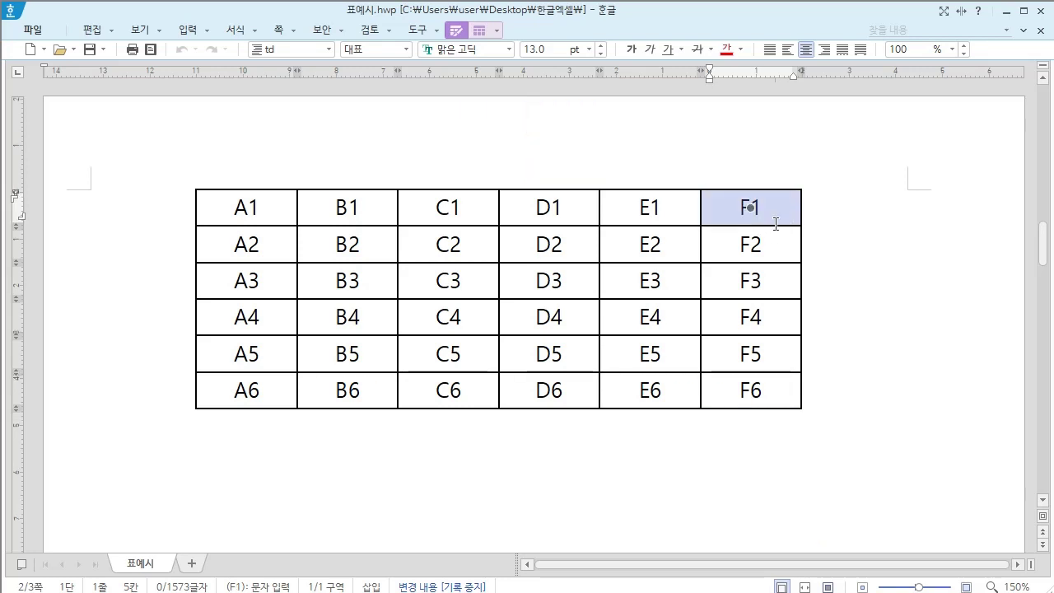
Move the single-cell block directly to C2, D3 and C4 in turn, and release it by placing the cursor outside the table
{"action": "left_click", "coordinate": [450, 247]}
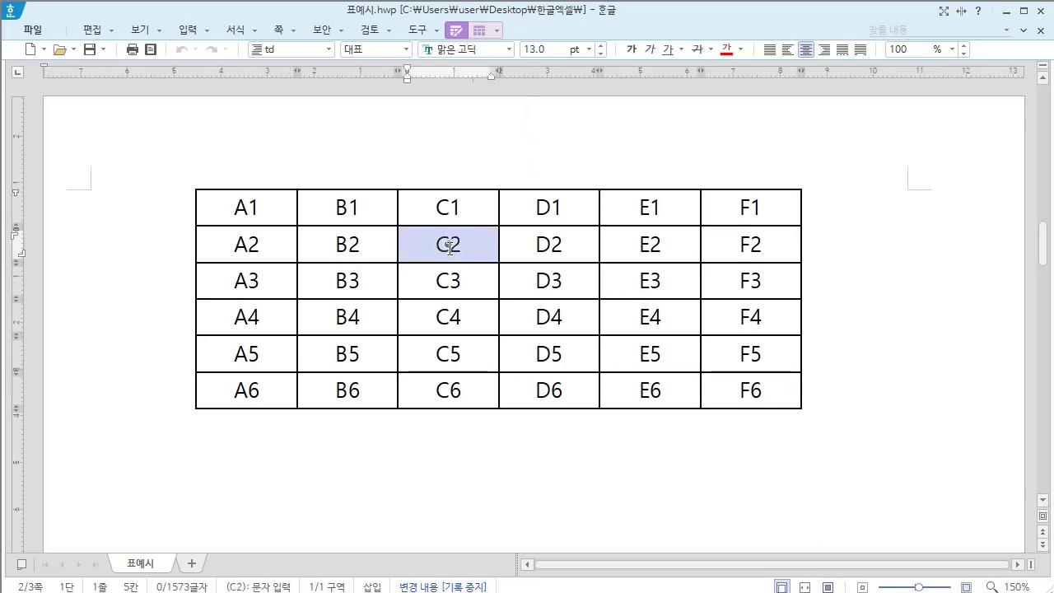
{"action": "left_click", "coordinate": [574, 280]}
{"action": "left_click", "coordinate": [449, 324]}
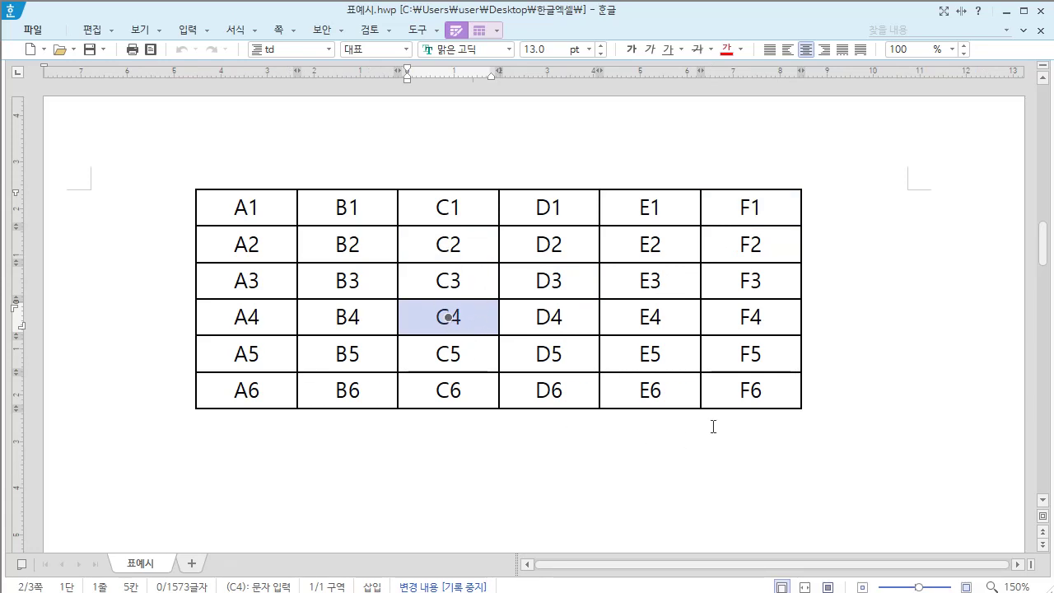
{"action": "left_click", "coordinate": [838, 318]}
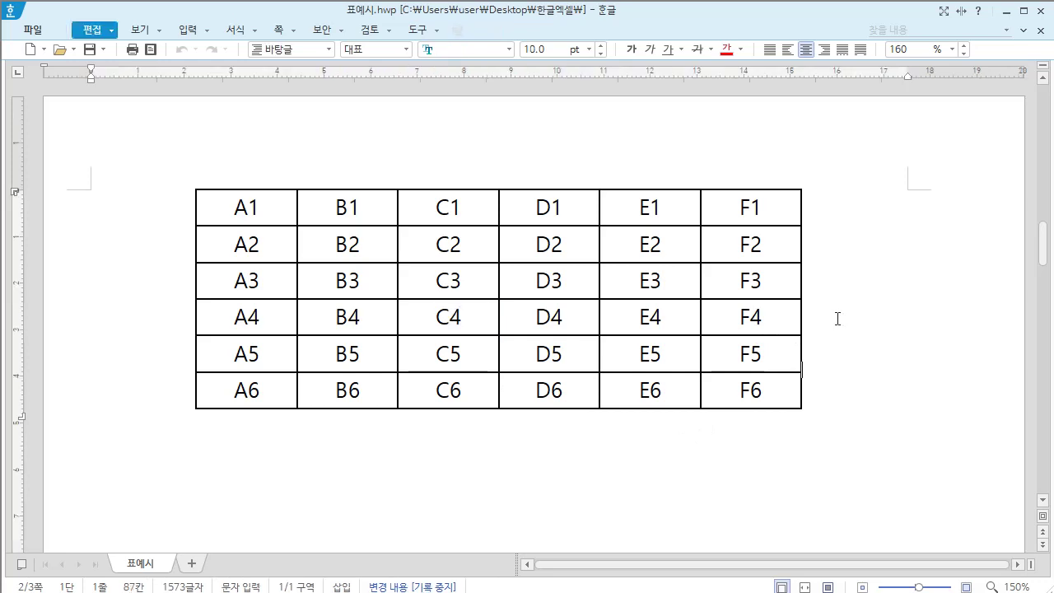
Select cell C4 as a block again and release the selection with the cursor kept in that cell
{"action": "left_click", "coordinate": [476, 319]}
{"action": "key", "text": "F5"}
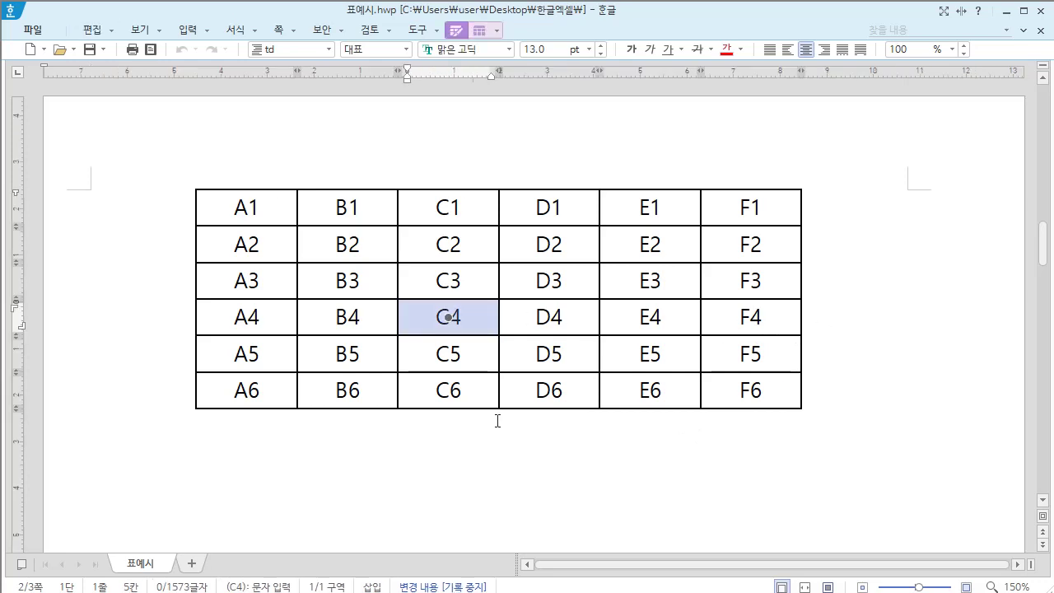
{"action": "key", "text": "Escape"}
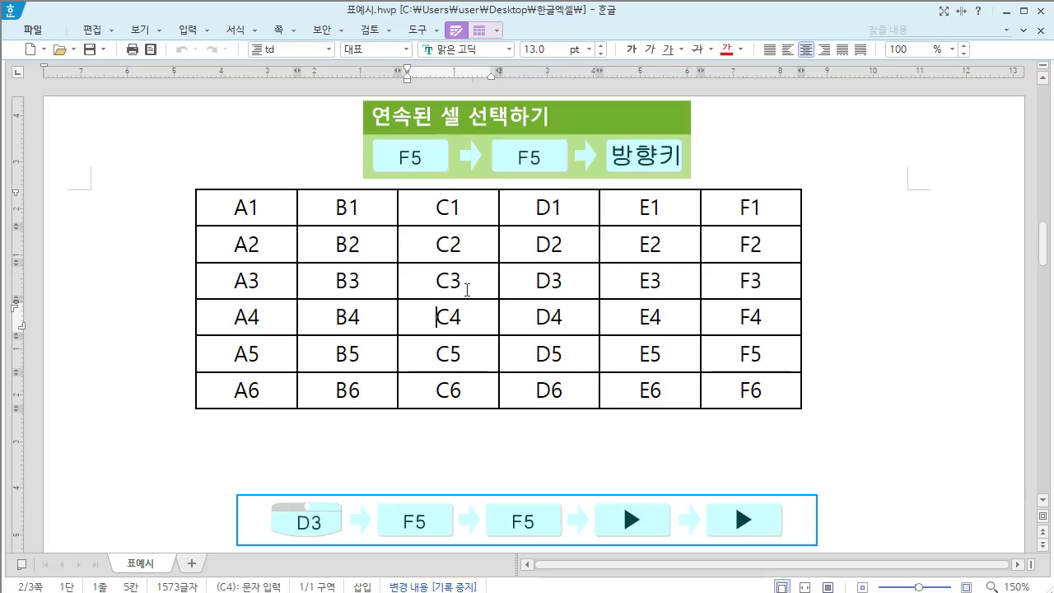
Start a continuous cell block at D3, extend it rightward through F3, and release the selection
{"action": "left_click", "coordinate": [532, 281]}
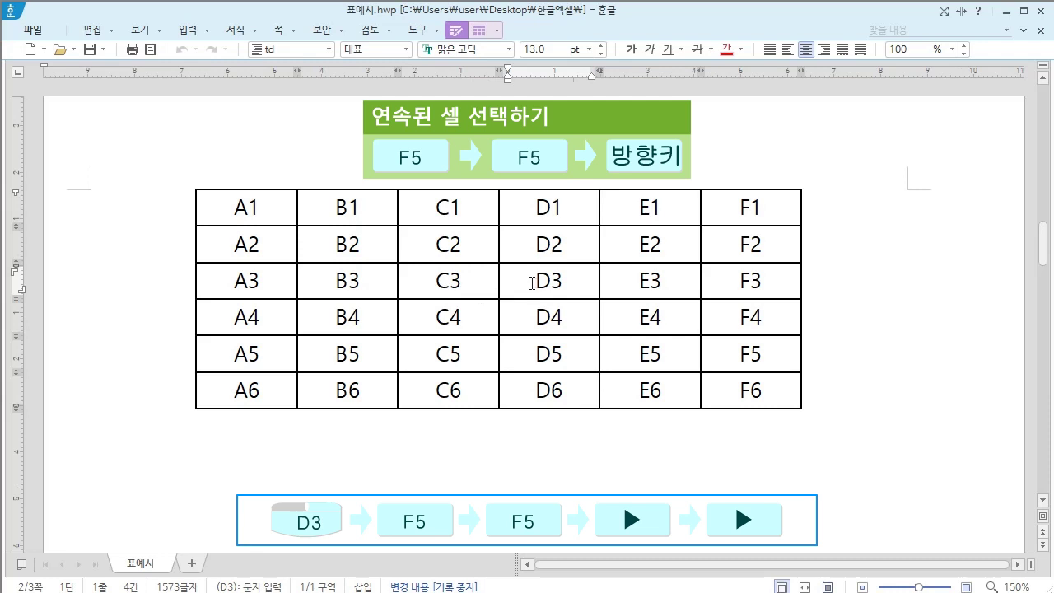
{"action": "key", "text": "F5"}
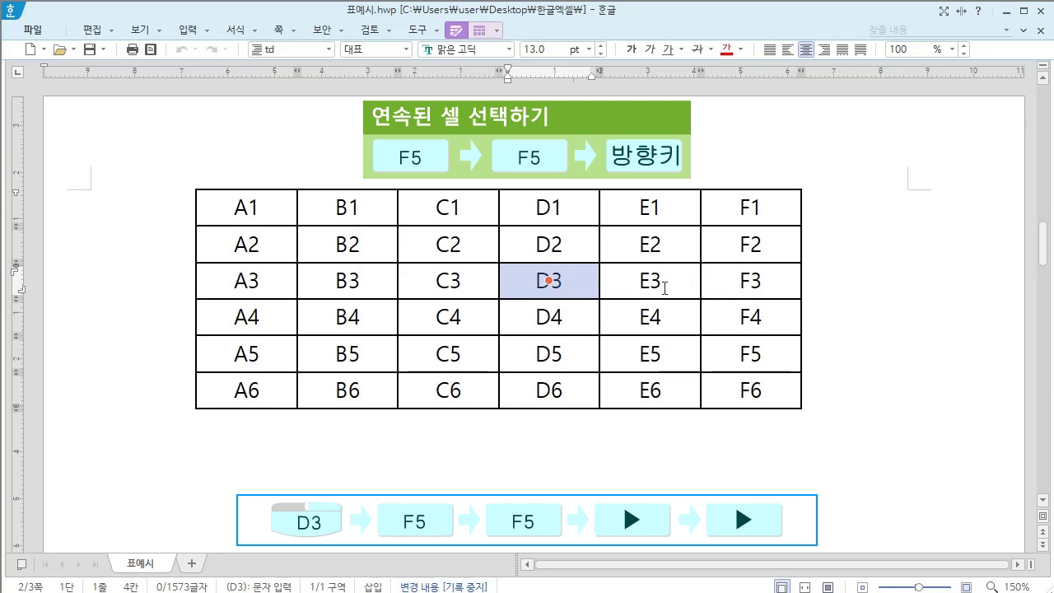
{"action": "key", "text": "Right"}
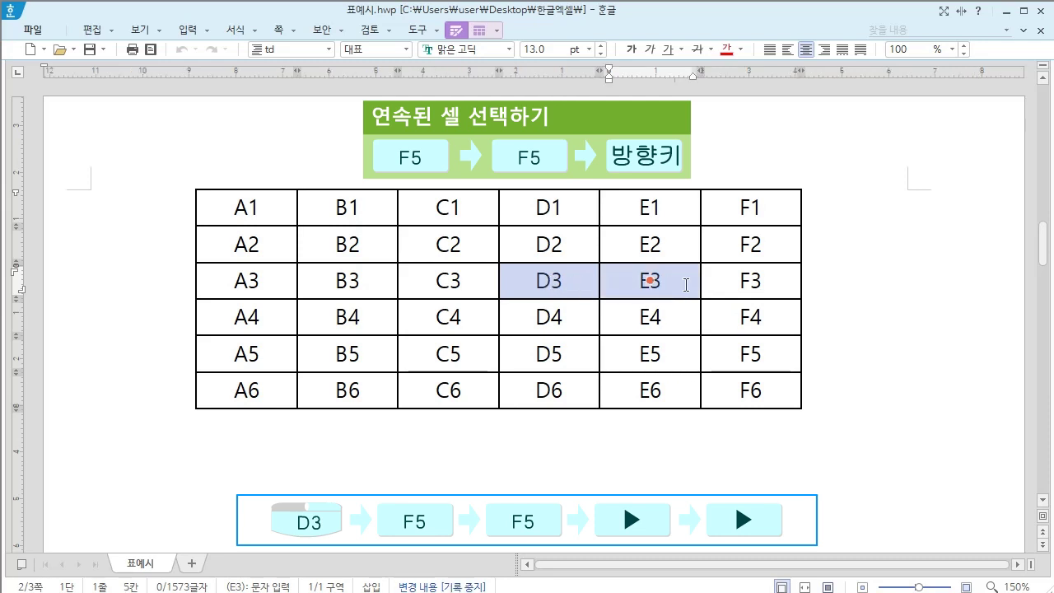
{"action": "key", "text": "Right"}
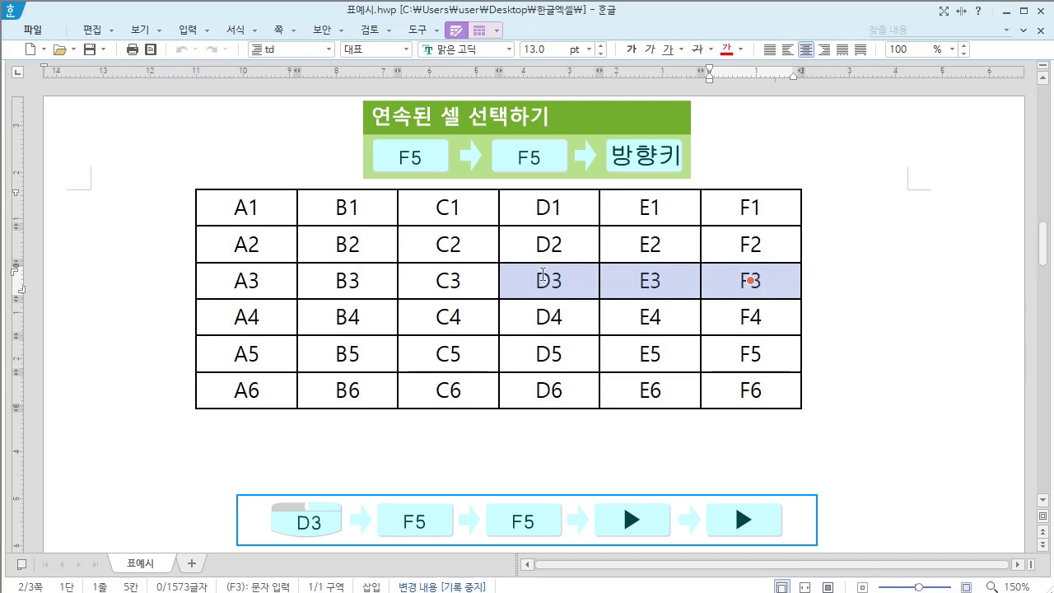
{"action": "key", "text": "Escape"}
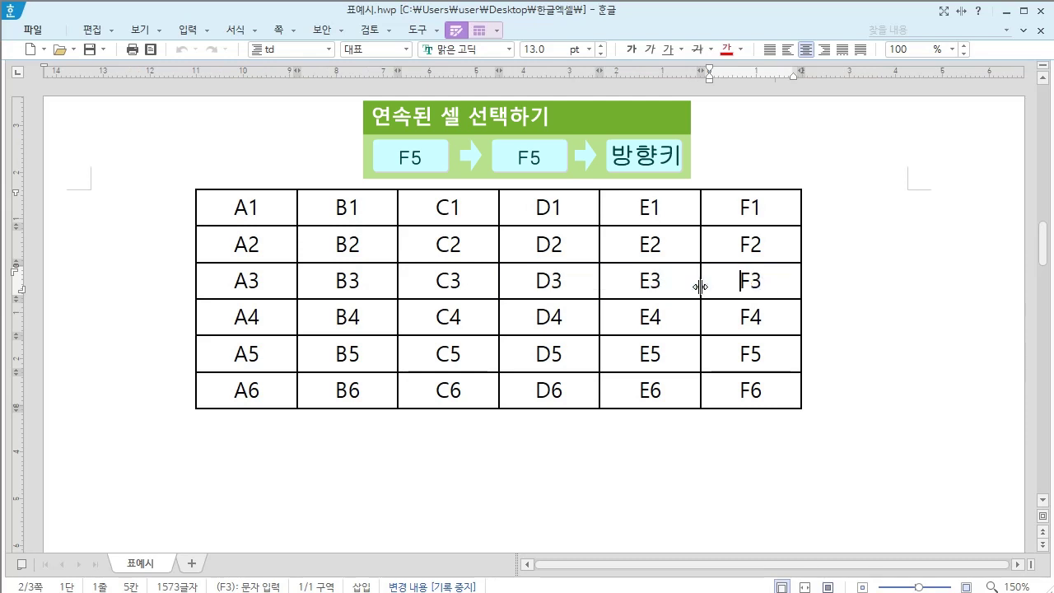
Start a continuous cell block at D3, extend it leftward through B3, and release the selection
{"action": "left_click", "coordinate": [538, 282]}
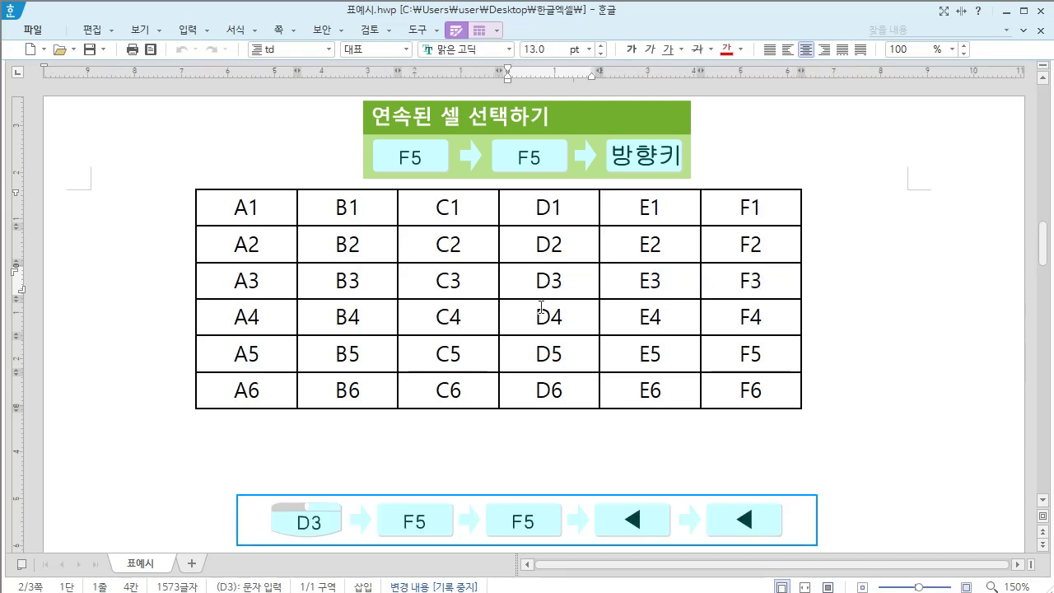
{"action": "key", "text": "F5"}
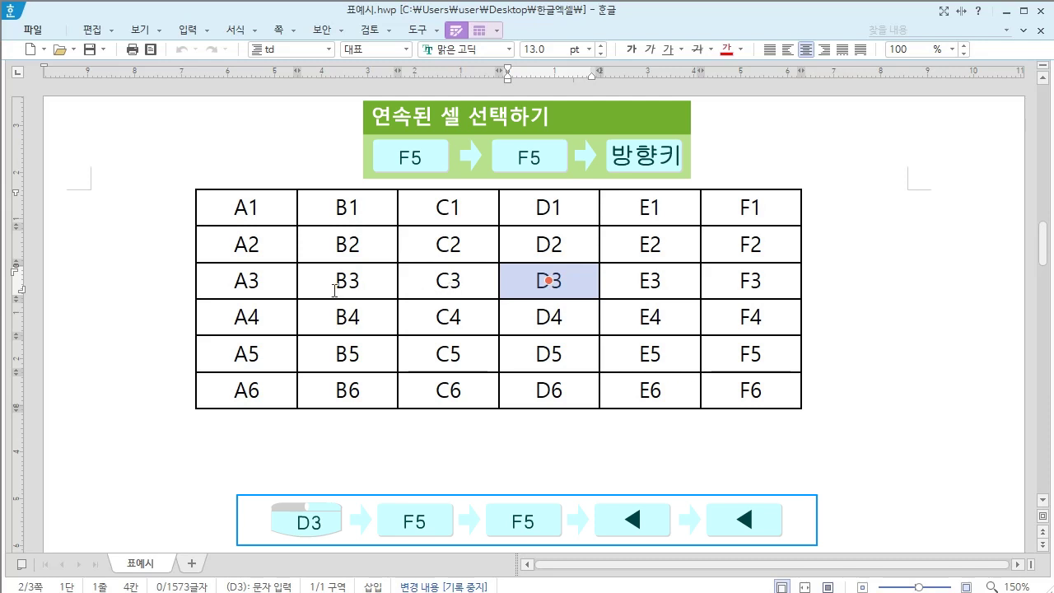
{"action": "key", "text": "Left"}
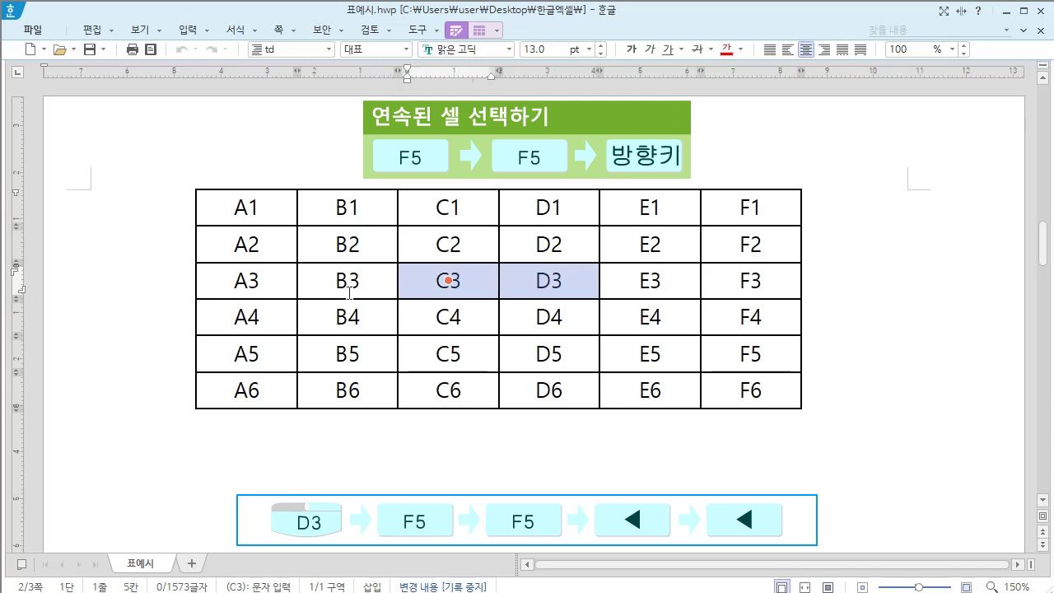
{"action": "key", "text": "Left"}
{"action": "key", "text": "Escape"}
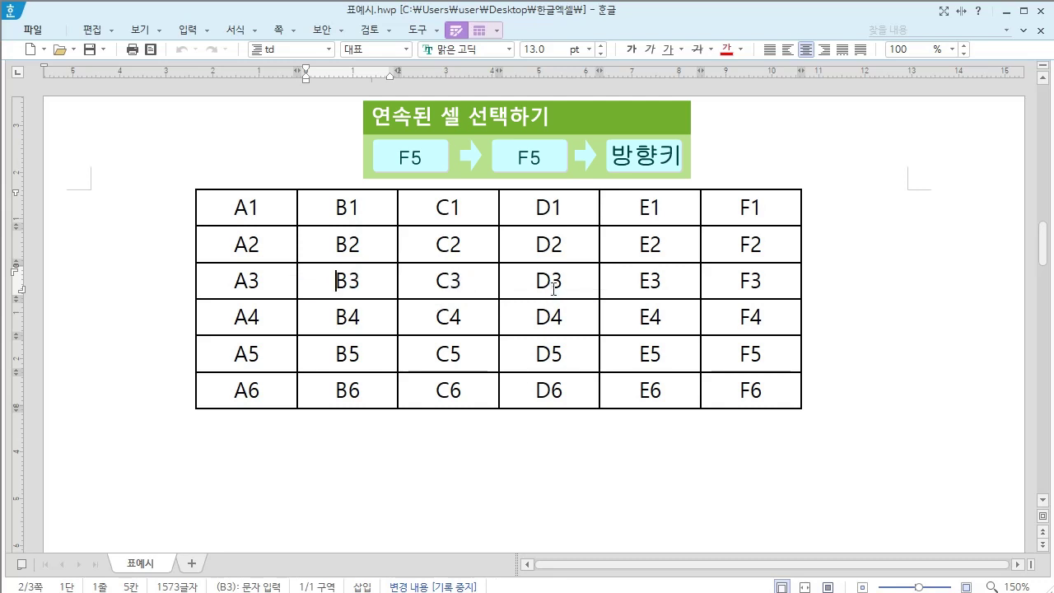
Start a continuous cell block at D3 and extend it upward through D1
{"action": "left_click", "coordinate": [536, 280]}
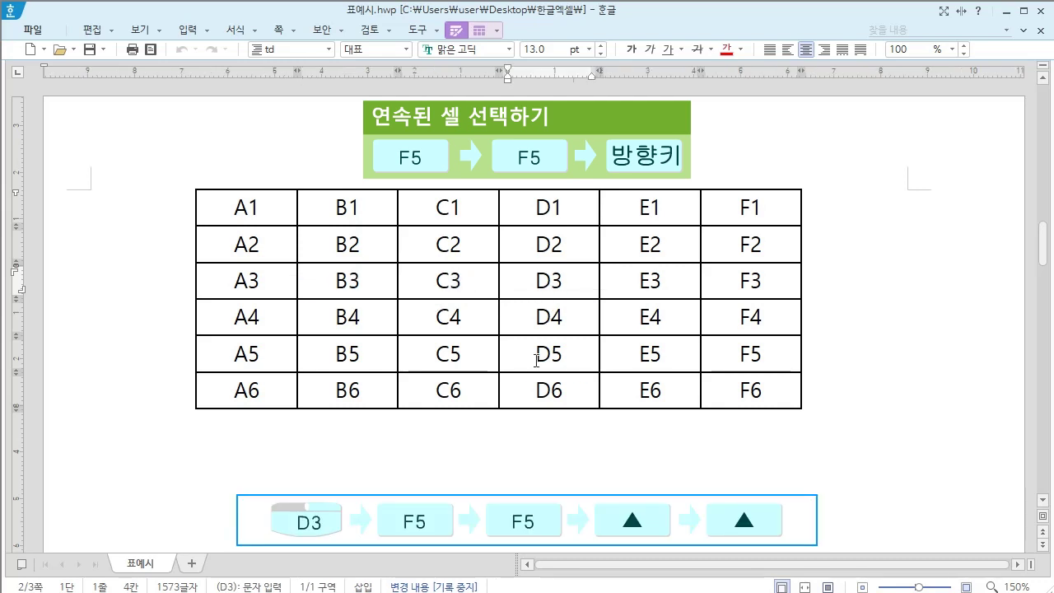
{"action": "key", "text": "F5"}
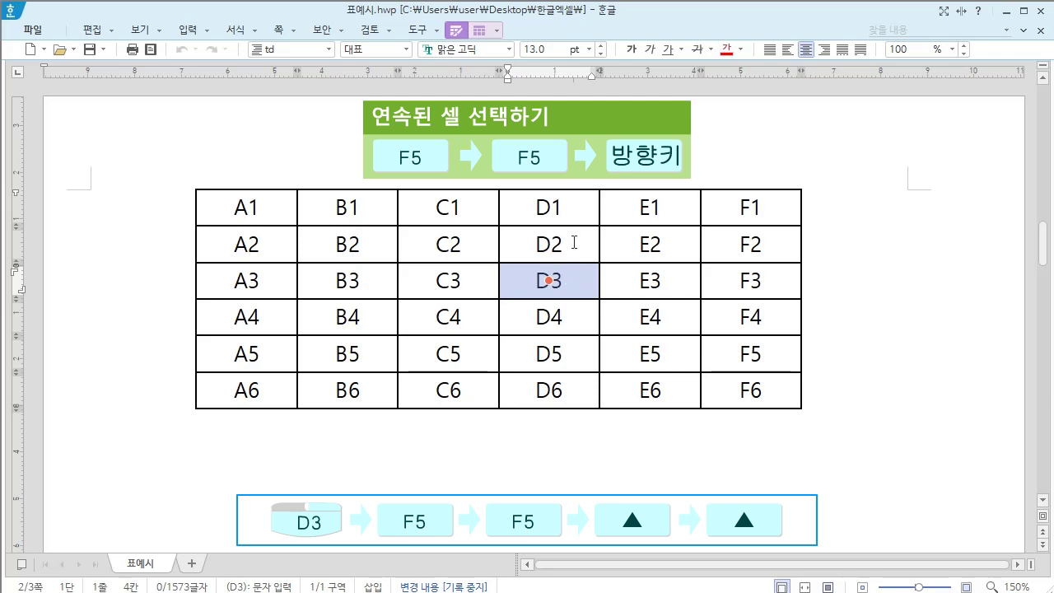
{"action": "key", "text": "Up"}
{"action": "key", "text": "Up"}
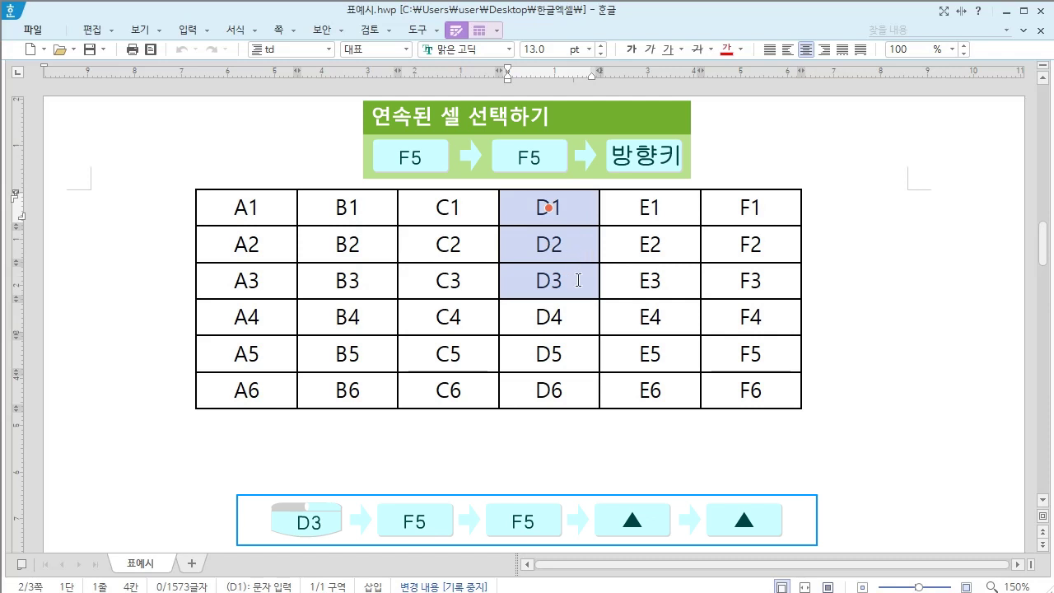
Release the current block, start a continuous cell block at D3 extending downward through D5, and release it
{"action": "key", "text": "Escape"}
{"action": "left_click", "coordinate": [536, 280]}
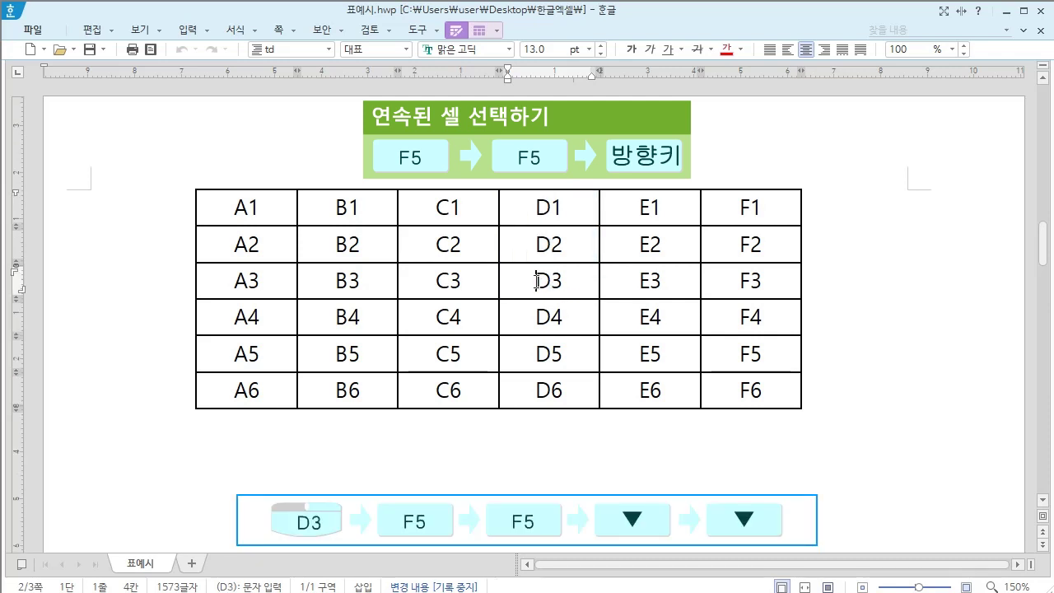
{"action": "key", "text": "F5"}
{"action": "key", "text": "F5"}
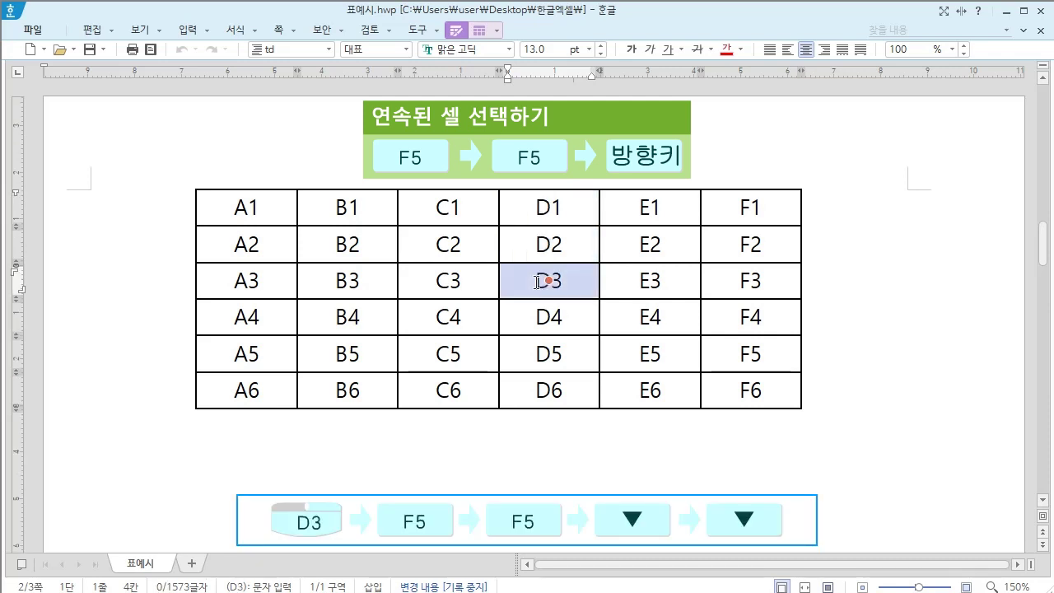
{"action": "key", "text": "Down"}
{"action": "key", "text": "Down"}
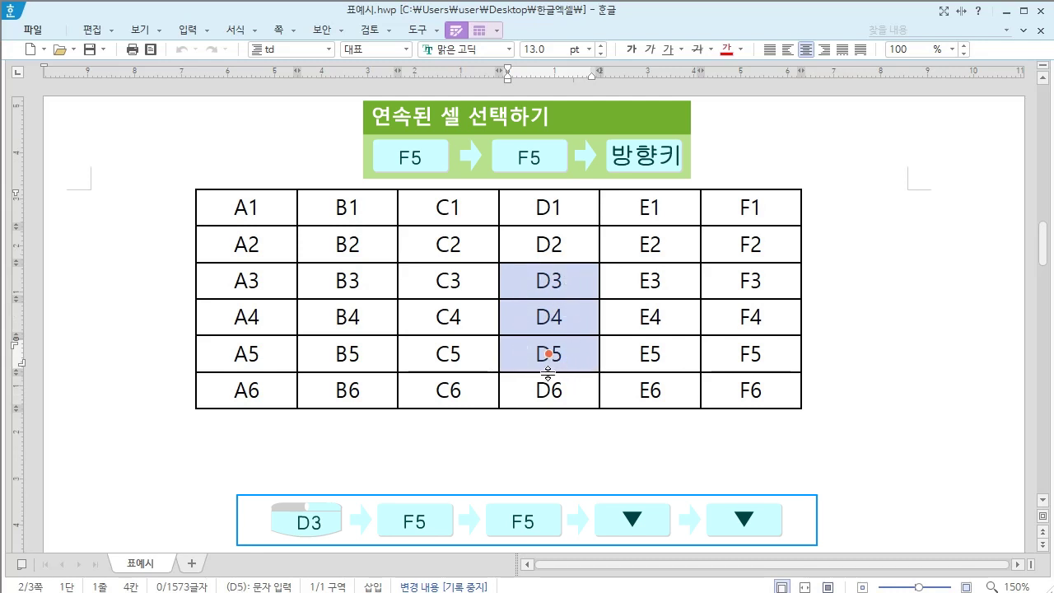
{"action": "key", "text": "Escape"}
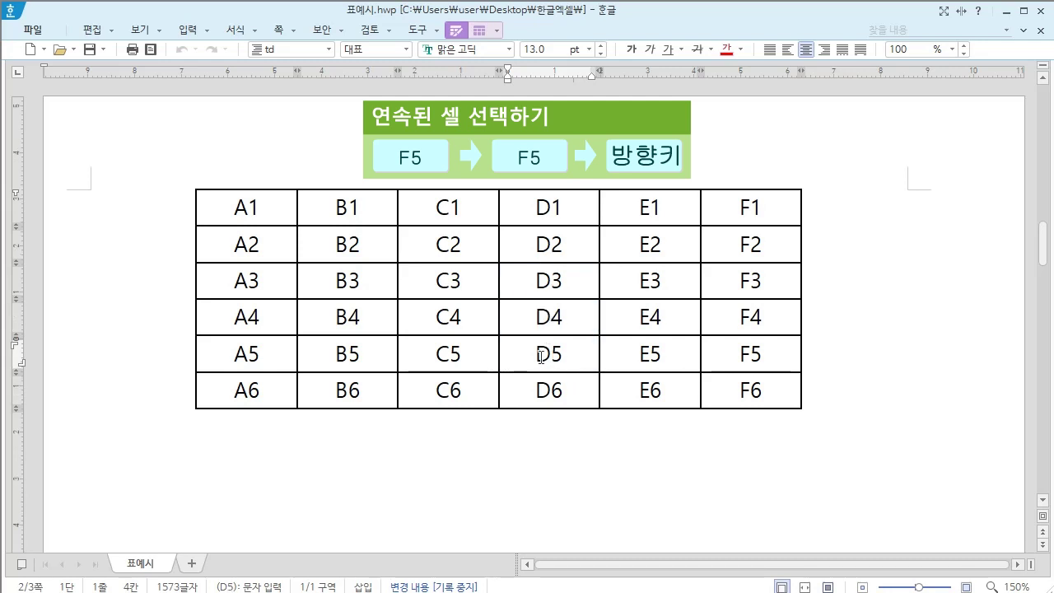
Extend a continuous cell block from D3 to the first cell of its row, A3, and release the selection
{"action": "left_click", "coordinate": [536, 284]}
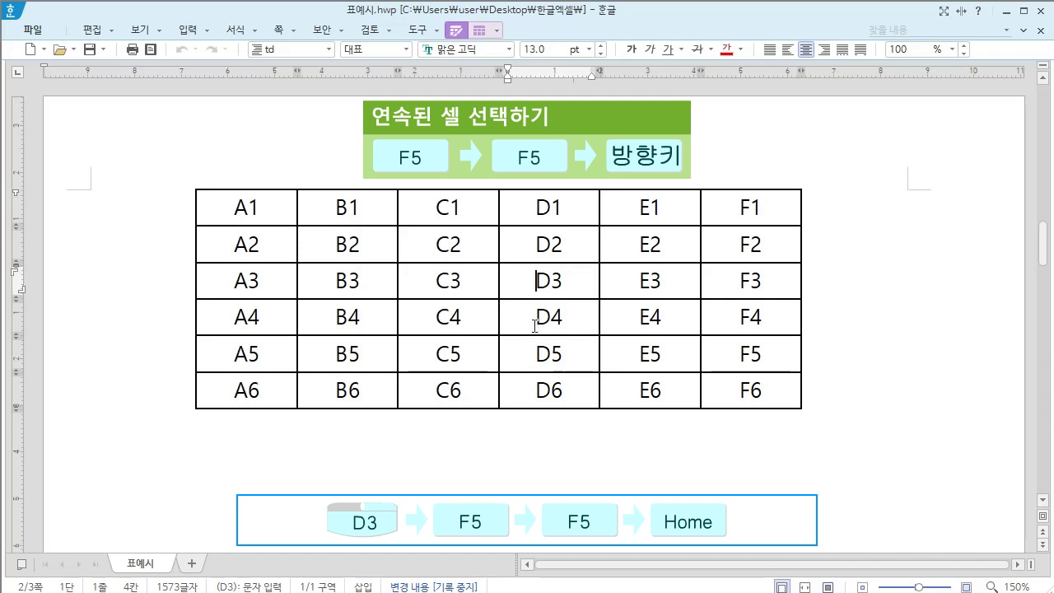
{"action": "key", "text": "F5"}
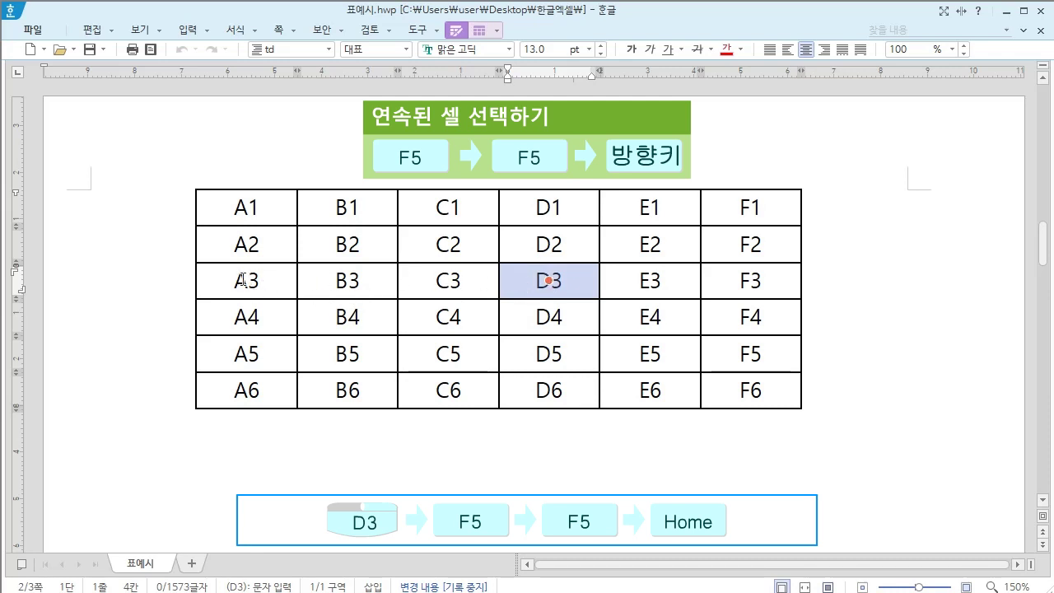
{"action": "key", "text": "Home"}
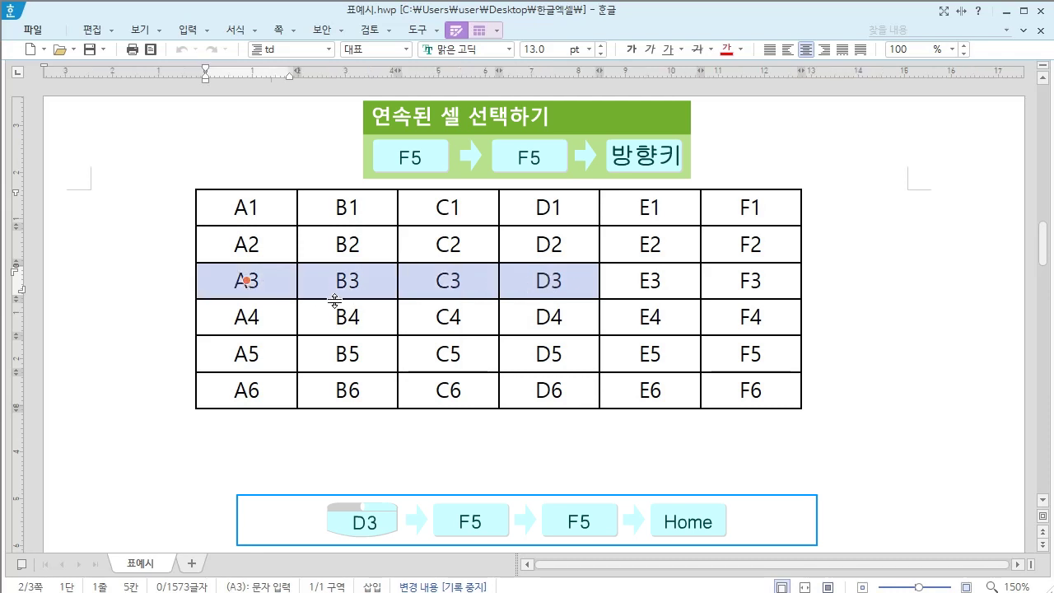
{"action": "key", "text": "Escape"}
Extend a continuous cell block from D3 to the last cell of its row, F3, and release the selection
{"action": "left_click", "coordinate": [538, 282]}
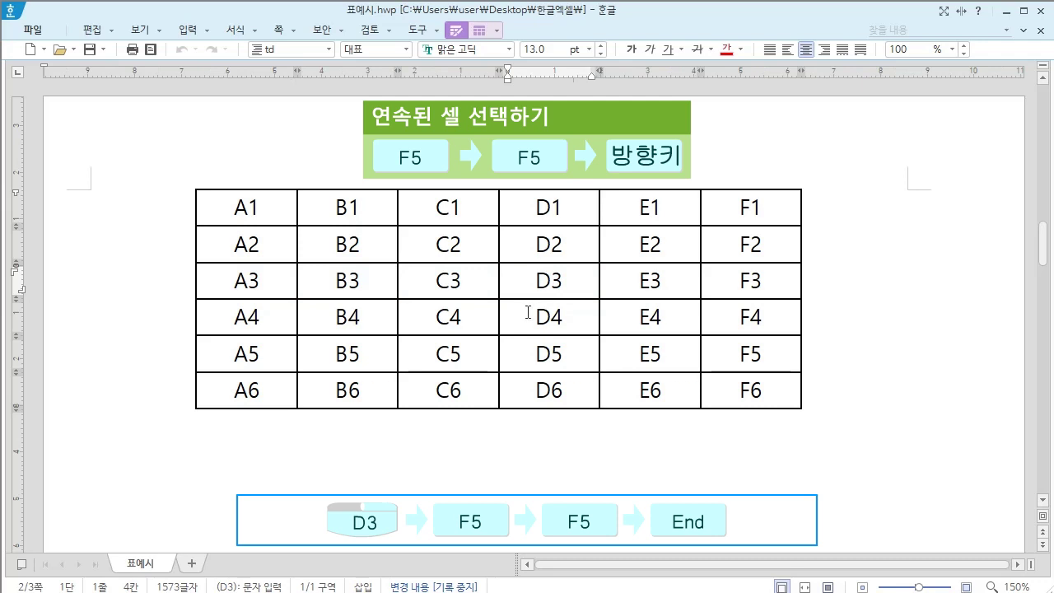
{"action": "key", "text": "F5"}
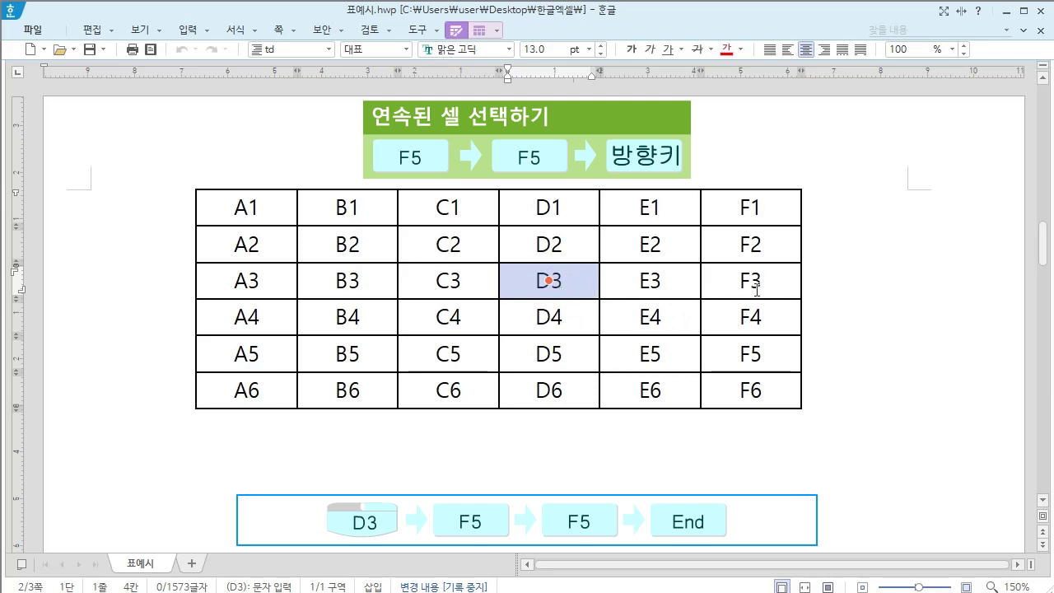
{"action": "key", "text": "End"}
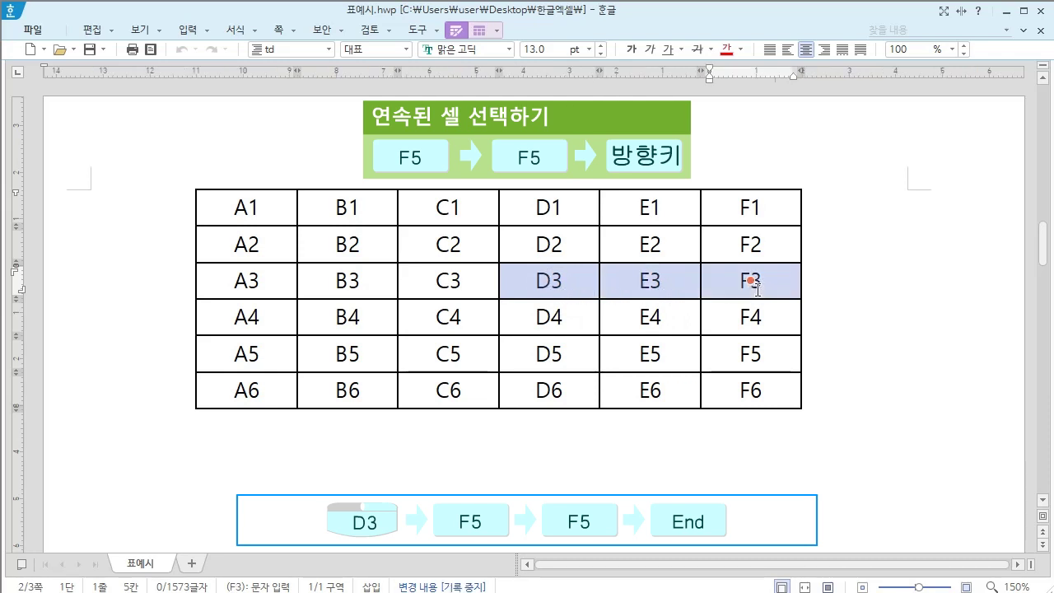
{"action": "key", "text": "Escape"}
Extend a continuous cell block from D3 to the topmost cell of its column, D1, and release the selection
{"action": "left_click", "coordinate": [536, 282]}
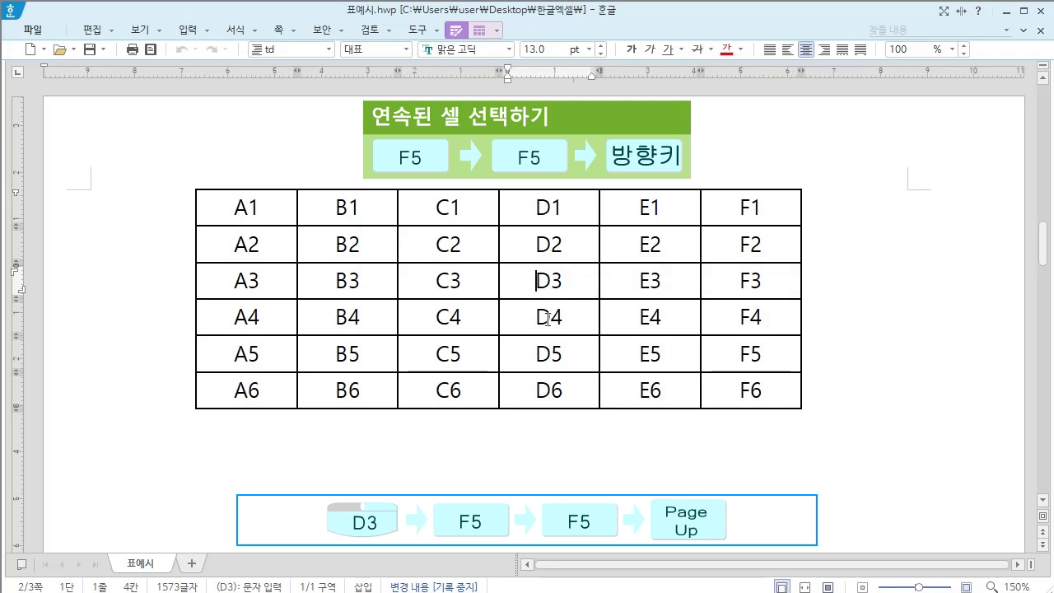
{"action": "key", "text": "F5"}
{"action": "key", "text": "F5"}
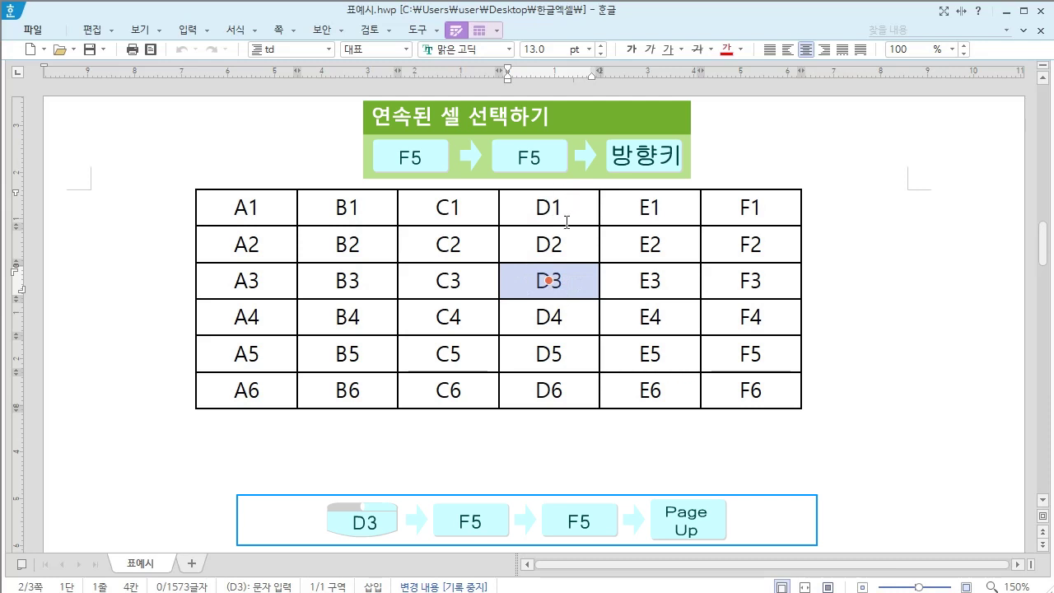
{"action": "key", "text": "Page_Up"}
{"action": "key", "text": "Escape"}
Extend a continuous cell block from D3 to the lowest cell of its column, D6, and release the selection
{"action": "left_click", "coordinate": [536, 281]}
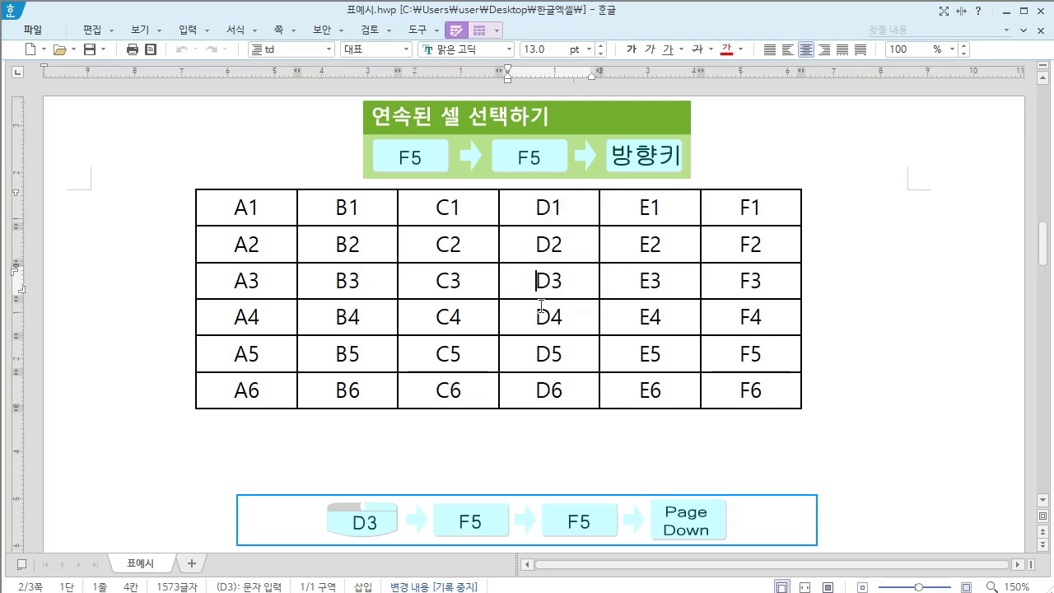
{"action": "key", "text": "F5"}
{"action": "key", "text": "F5"}
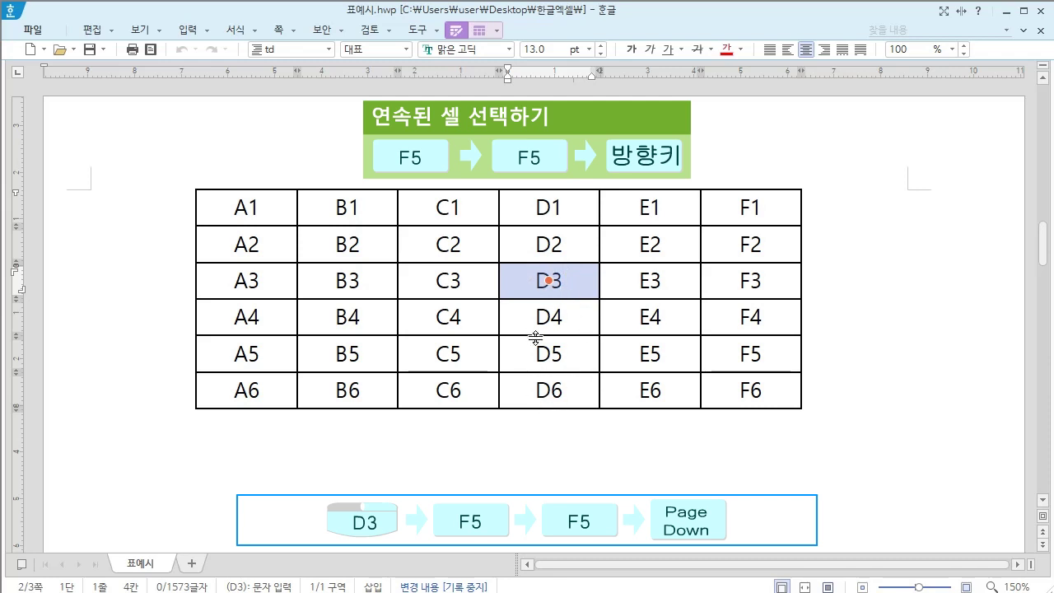
{"action": "key", "text": "Page_Down"}
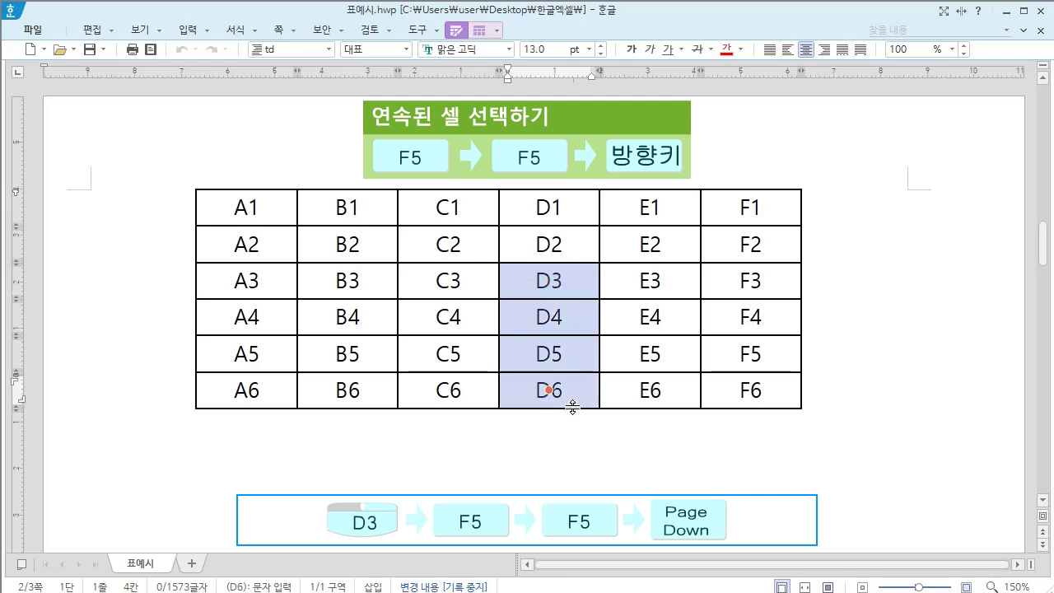
{"action": "key", "text": "Escape"}
Starting from D3, select the whole of column D as a block and release the selection
{"action": "left_click", "coordinate": [537, 282]}
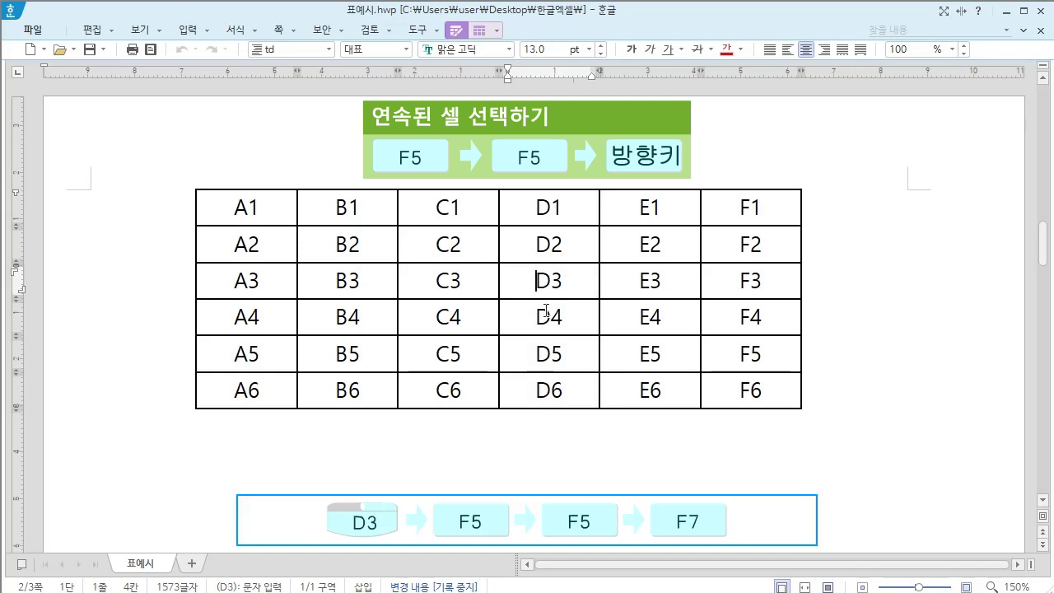
{"action": "key", "text": "F5"}
{"action": "key", "text": "F5"}
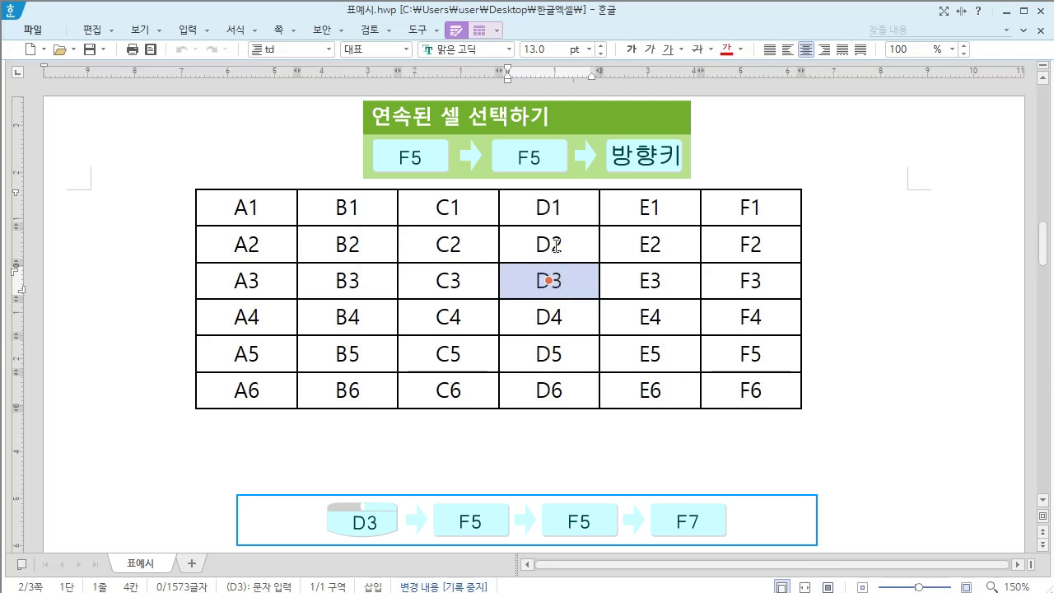
{"action": "left_click", "coordinate": [538, 414]}
{"action": "left_click", "coordinate": [545, 404]}
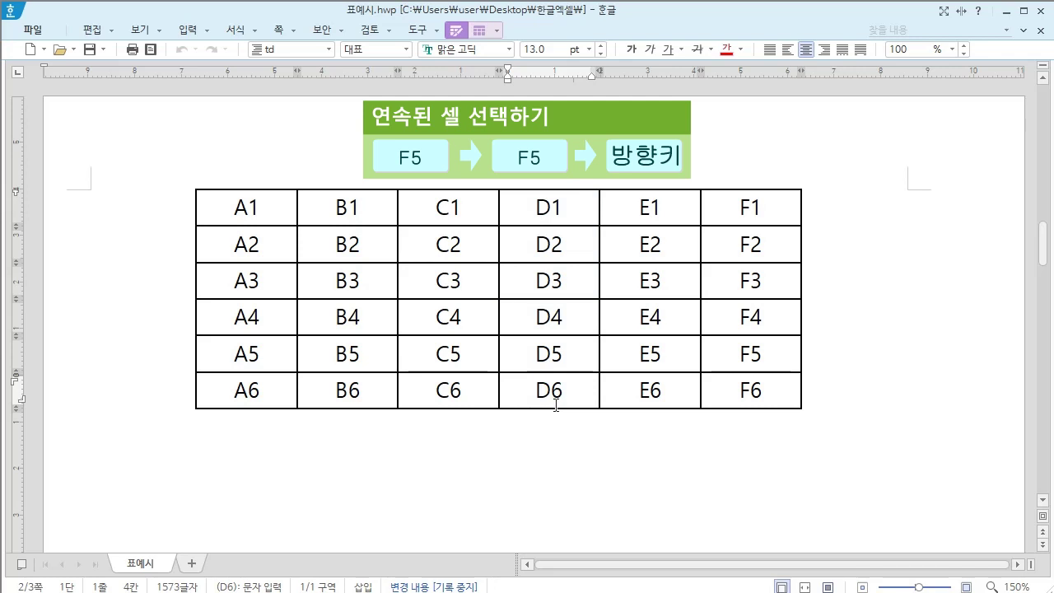
Starting from D3, select the whole of row 3 as a block and release the selection
{"action": "left_click", "coordinate": [532, 281]}
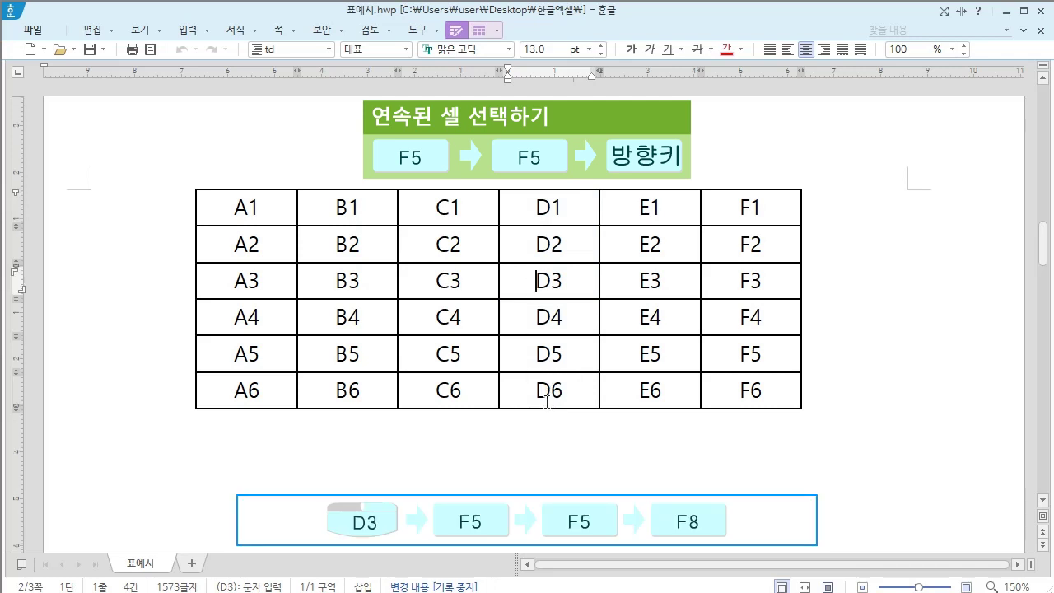
{"action": "key", "text": "F5"}
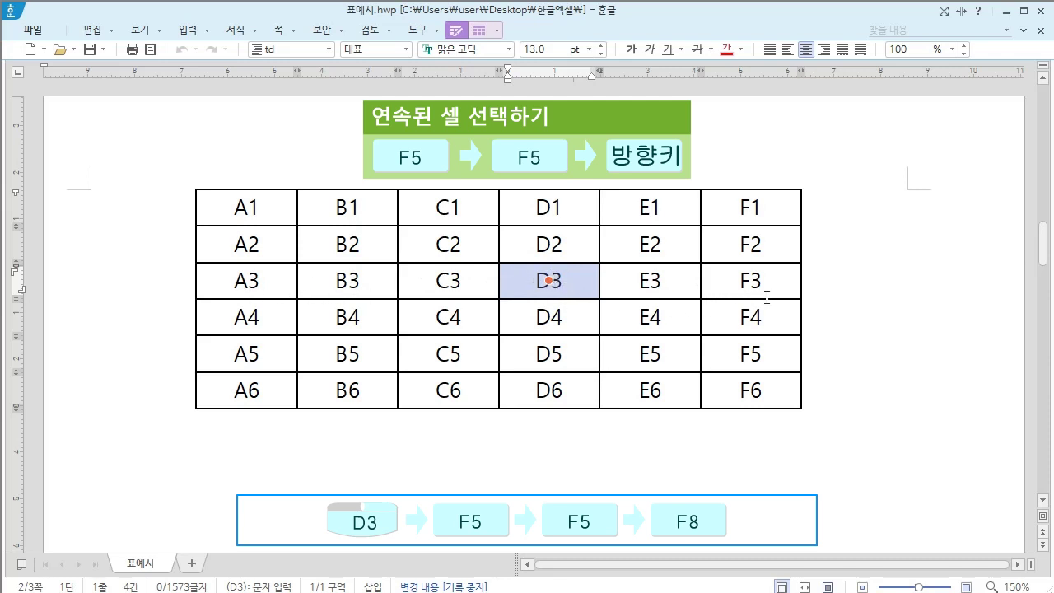
{"action": "key", "text": "F8"}
{"action": "key", "text": "Escape"}
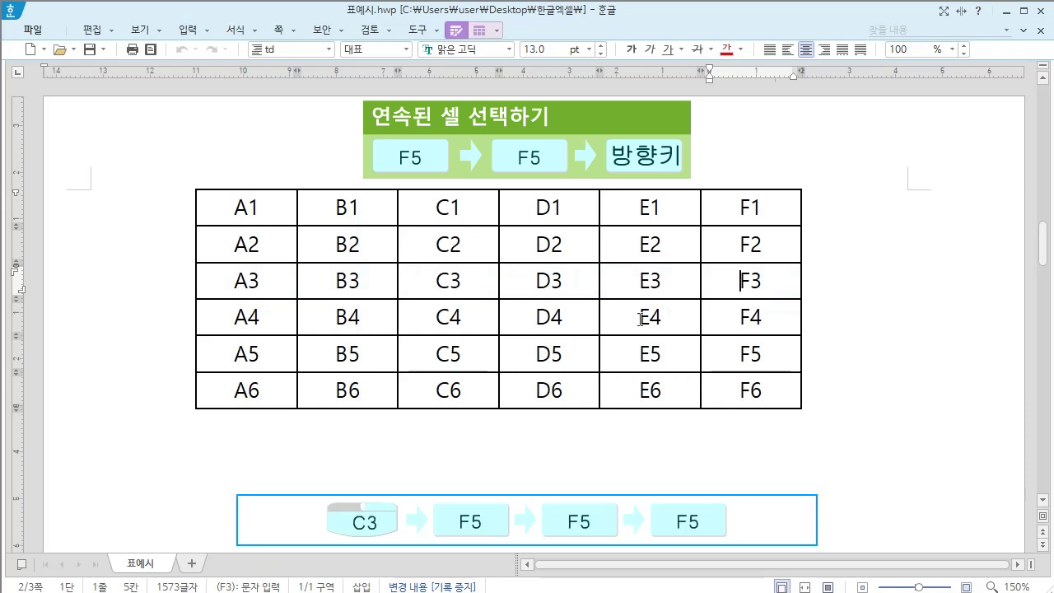
Starting from C3, select every cell in the table as a block and release the selection
{"action": "left_click", "coordinate": [433, 281]}
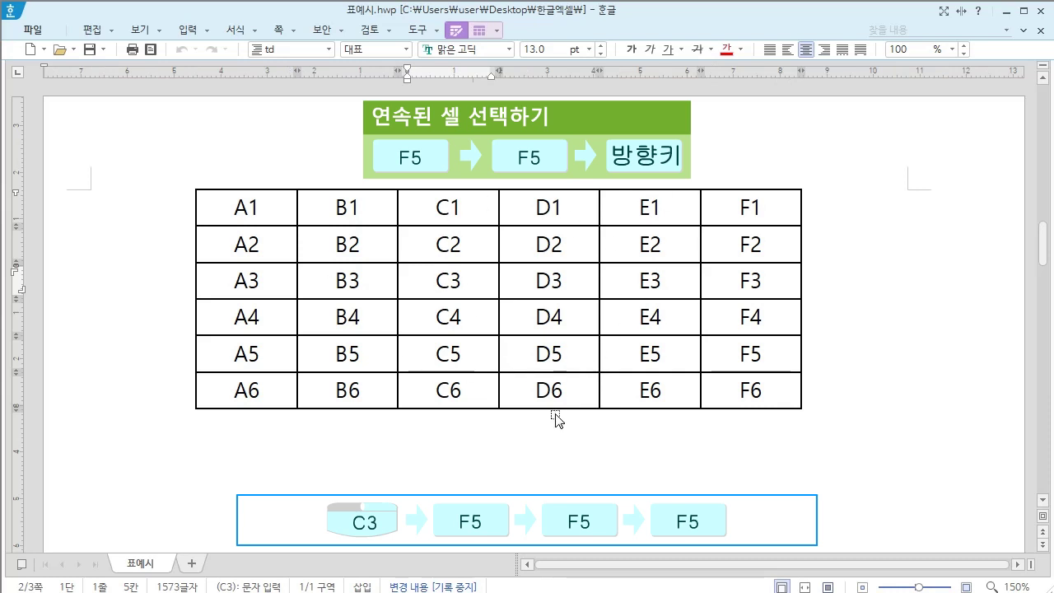
{"action": "key", "text": "F5"}
{"action": "key", "text": "F5"}
{"action": "key", "text": "F5"}
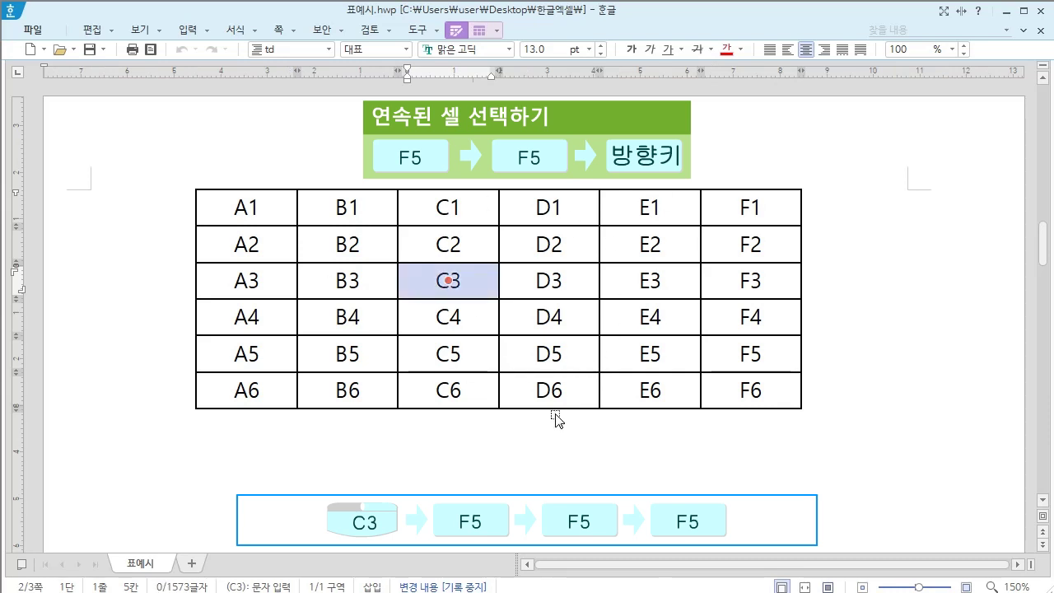
{"action": "key", "text": "Escape"}
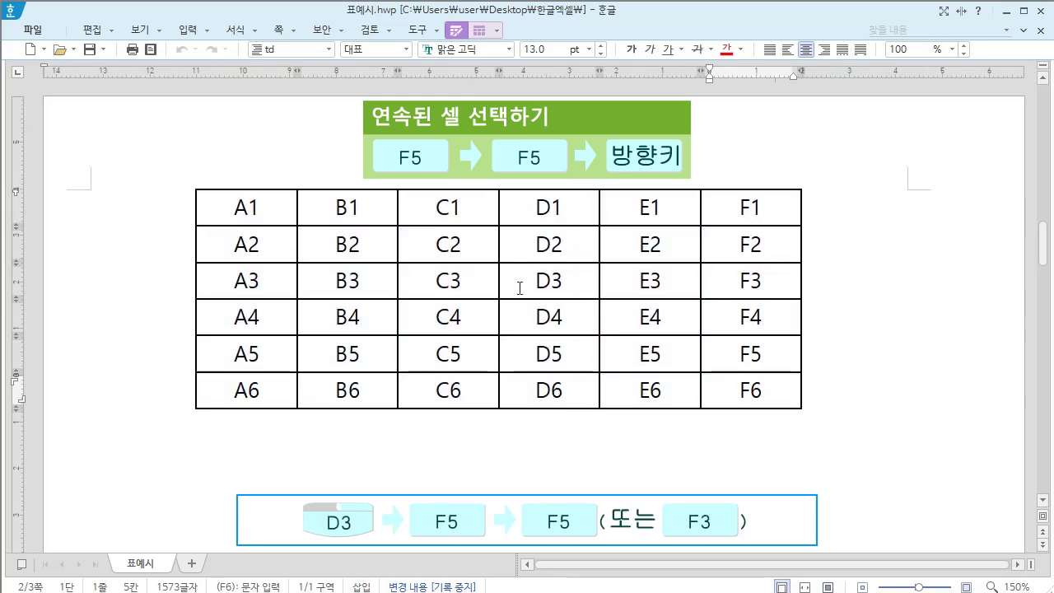
Start a continuous cell block at D3 without extending it, and release the selection
{"action": "left_click", "coordinate": [536, 283]}
{"action": "key", "text": "F5"}
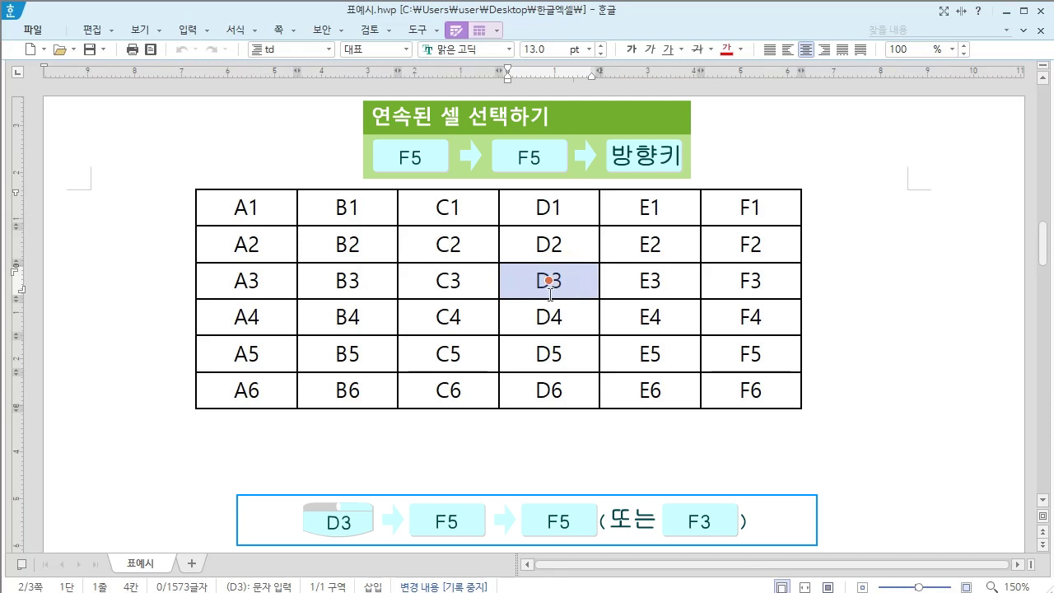
{"action": "key", "text": "Escape"}
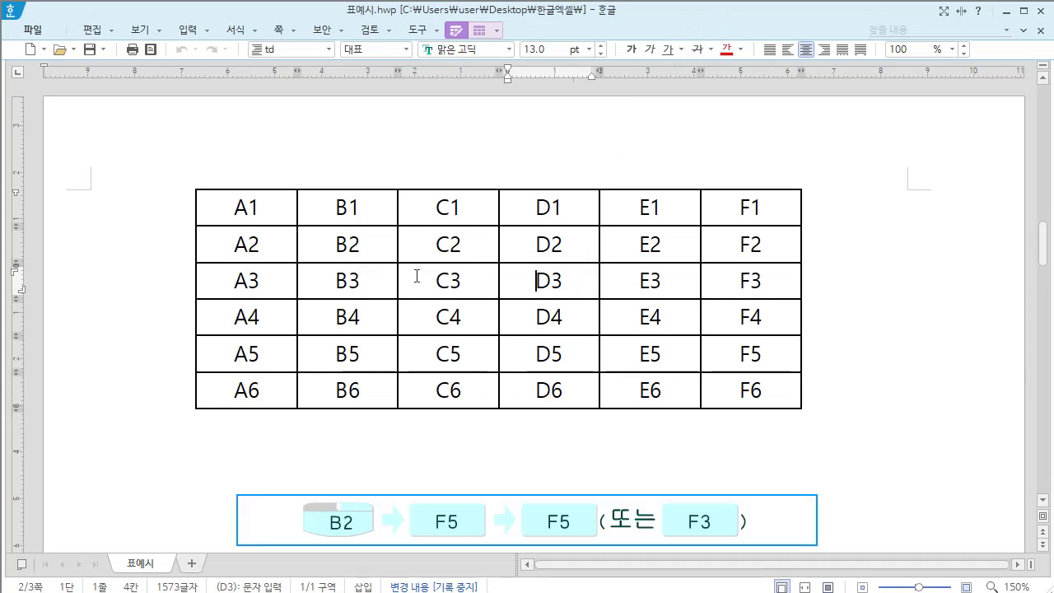
Select the non-adjacent cells B2, D3, D5 and F3 together as one cell block
{"action": "left_click", "coordinate": [339, 245]}
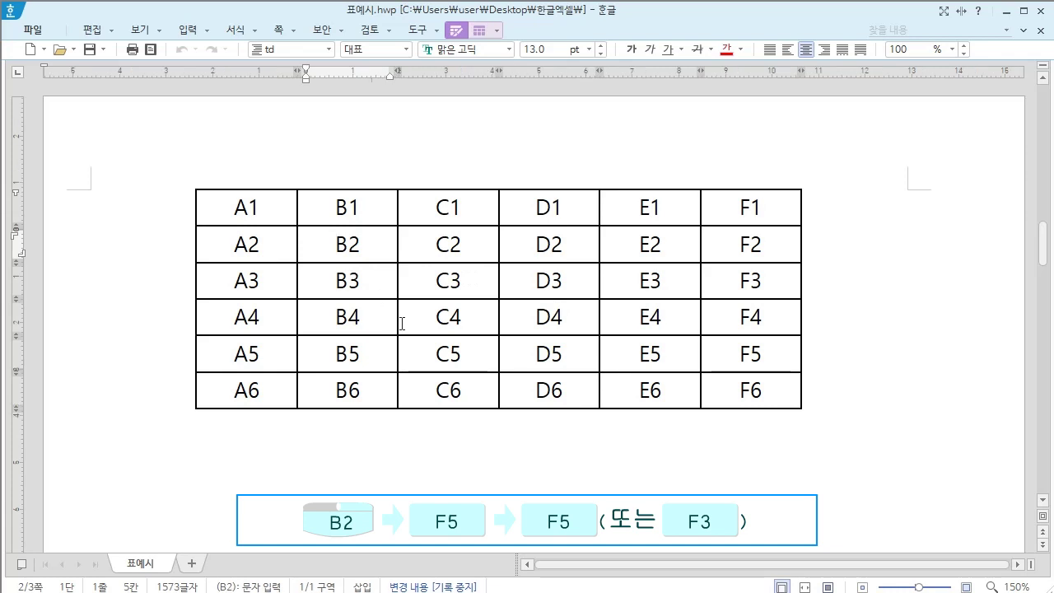
{"action": "key", "text": "F5"}
{"action": "left_click", "coordinate": [347, 244]}
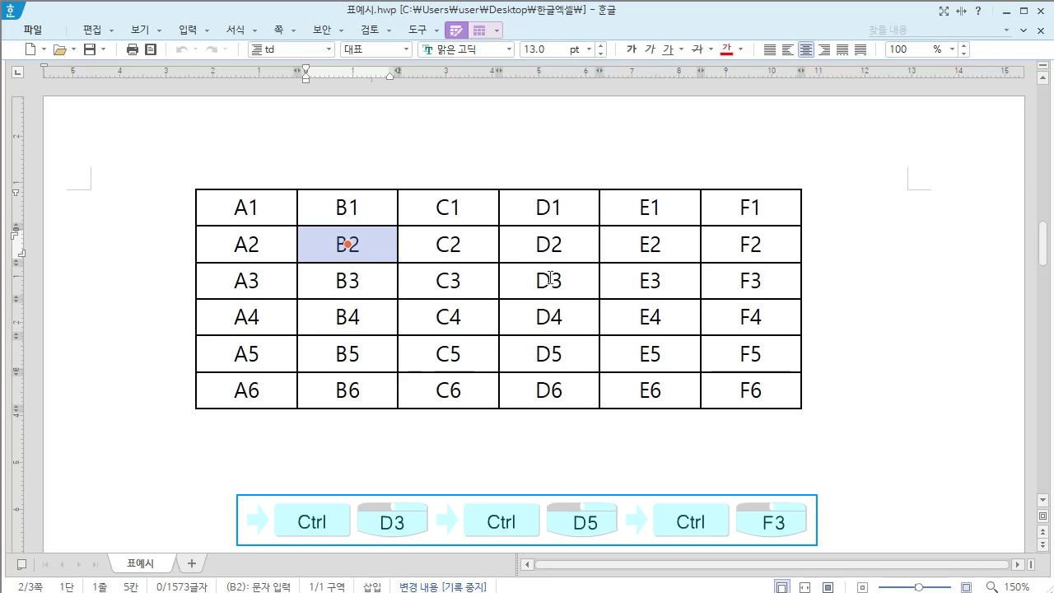
{"action": "left_click", "coordinate": [549, 279], "text": "ctrl"}
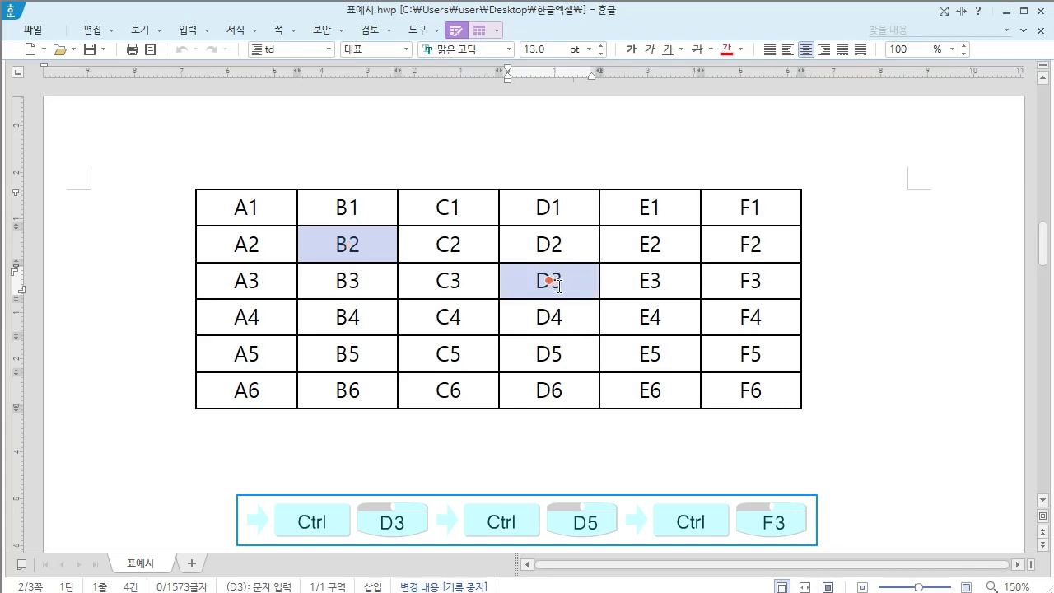
{"action": "left_click", "coordinate": [564, 358], "text": "ctrl"}
{"action": "left_click", "coordinate": [750, 280], "text": "ctrl"}
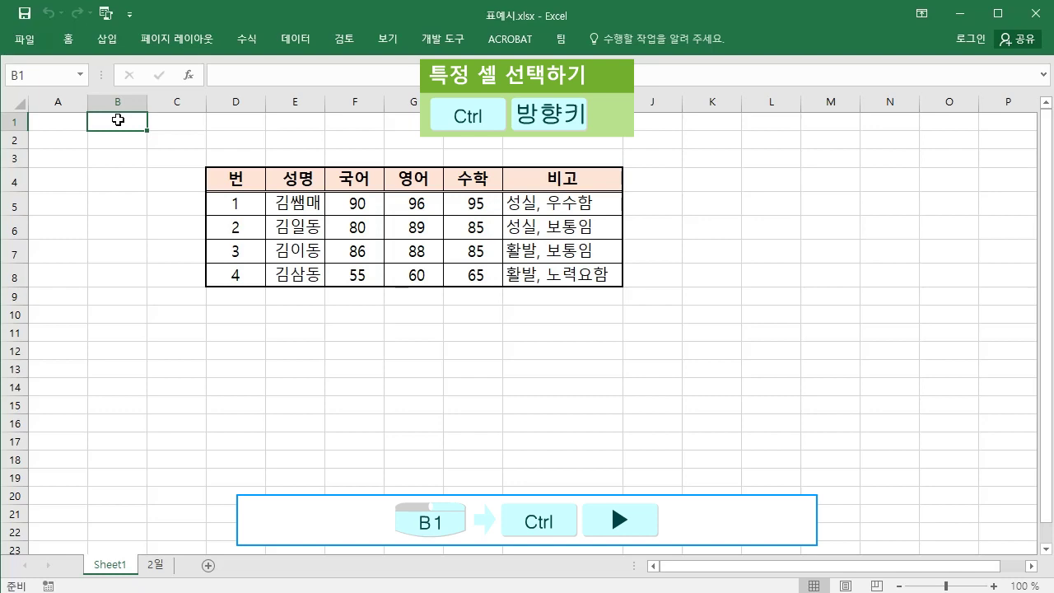
In the Excel worksheet, jump from B1 to the last cell of row 1, XFD1, and return to A1
{"action": "key", "text": "ctrl+Right"}
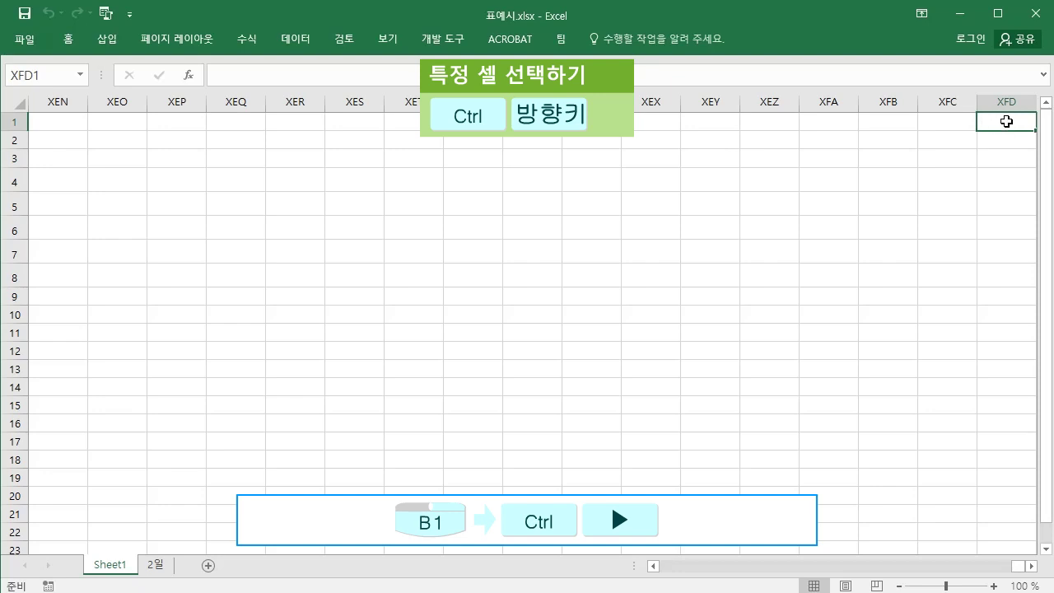
{"action": "key", "text": "ctrl+Home"}
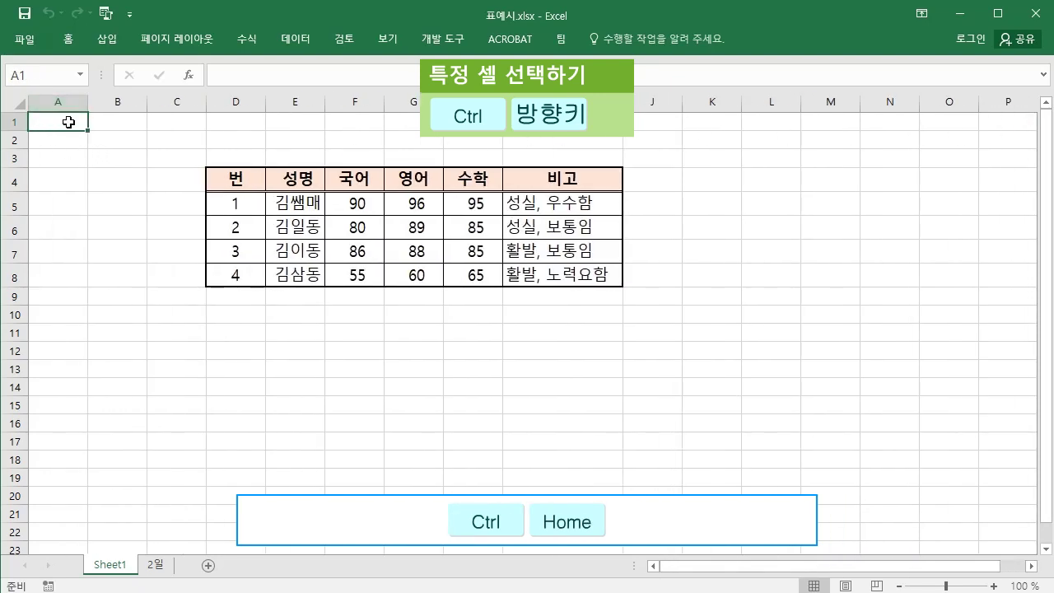
Starting from A5, jump rightward to the first filled cell D5 and on to the last filled cell I5
{"action": "left_click", "coordinate": [58, 202]}
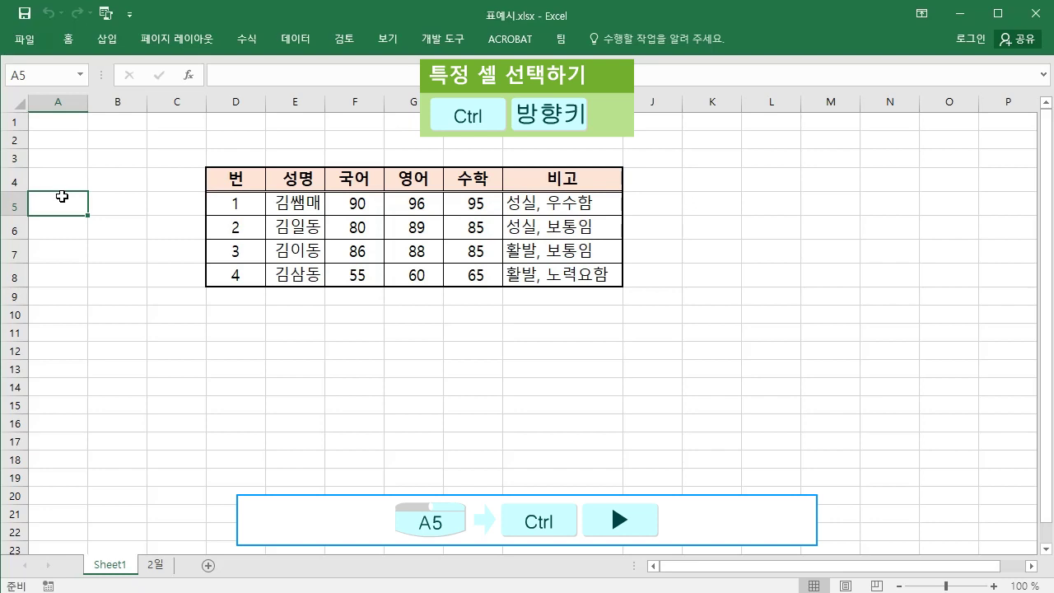
{"action": "key", "text": "ctrl+Right"}
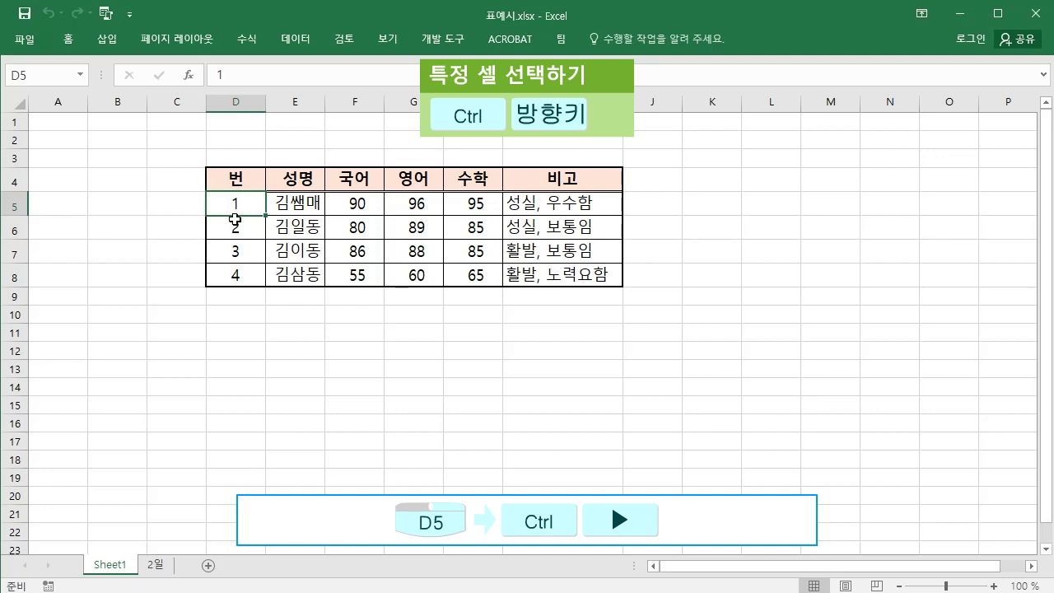
{"action": "key", "text": "ctrl+Right"}
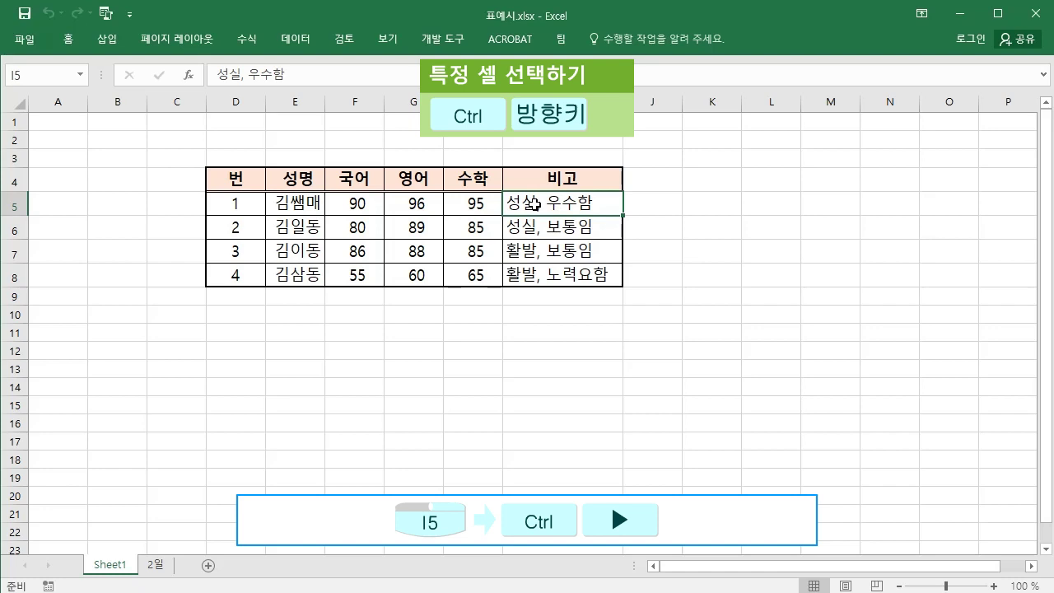
Jump from I5 to the row's last cell XFD5, and from C1 to the column's last cell C1048576, returning to A1 each time
{"action": "key", "text": "ctrl+Right"}
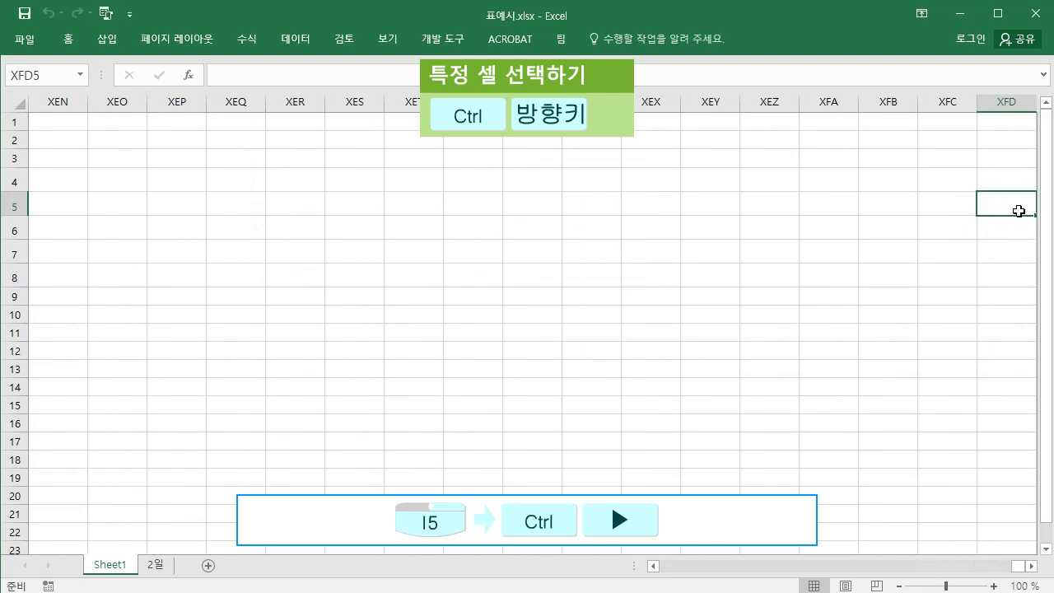
{"action": "key", "text": "ctrl+Home"}
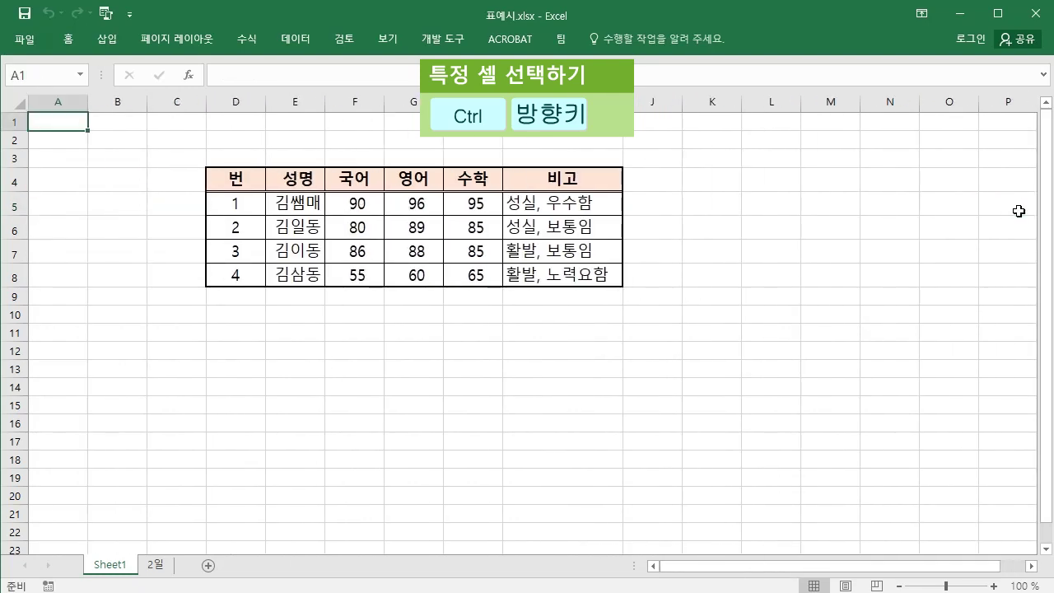
{"action": "left_click", "coordinate": [184, 124]}
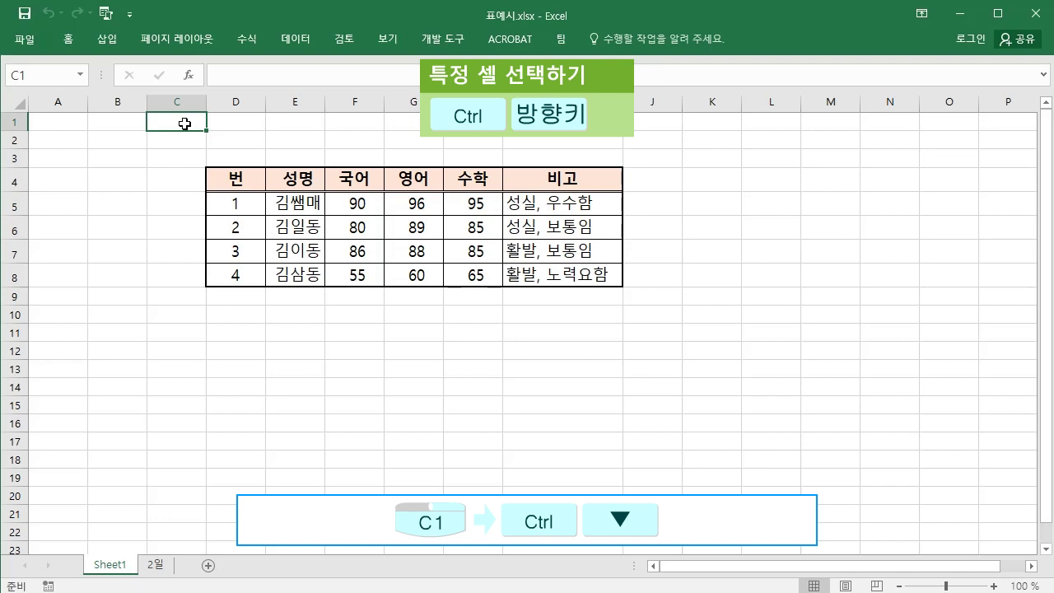
{"action": "key", "text": "ctrl+Down"}
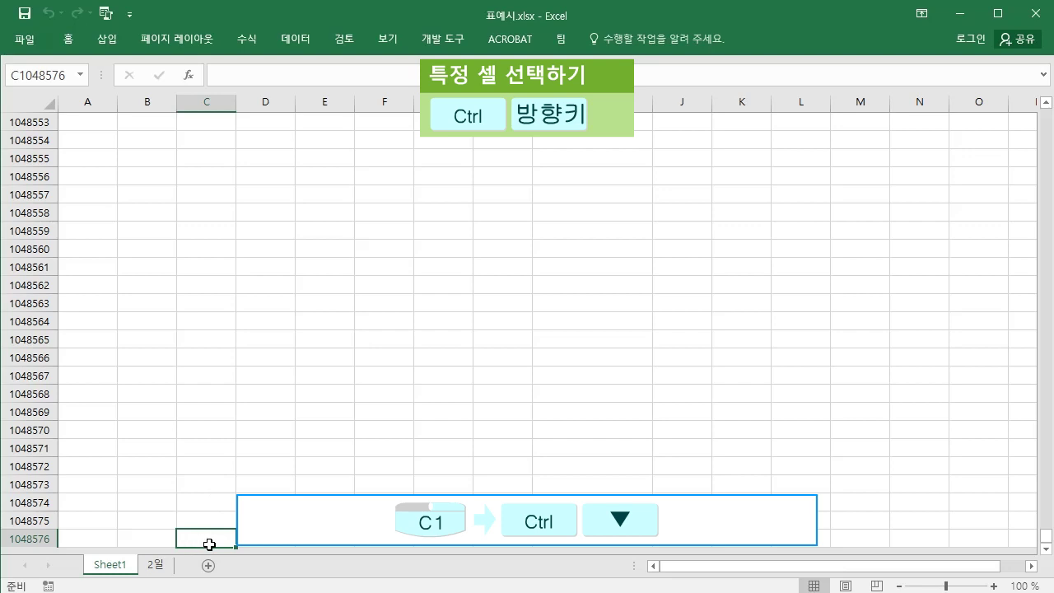
{"action": "key", "text": "ctrl+Home"}
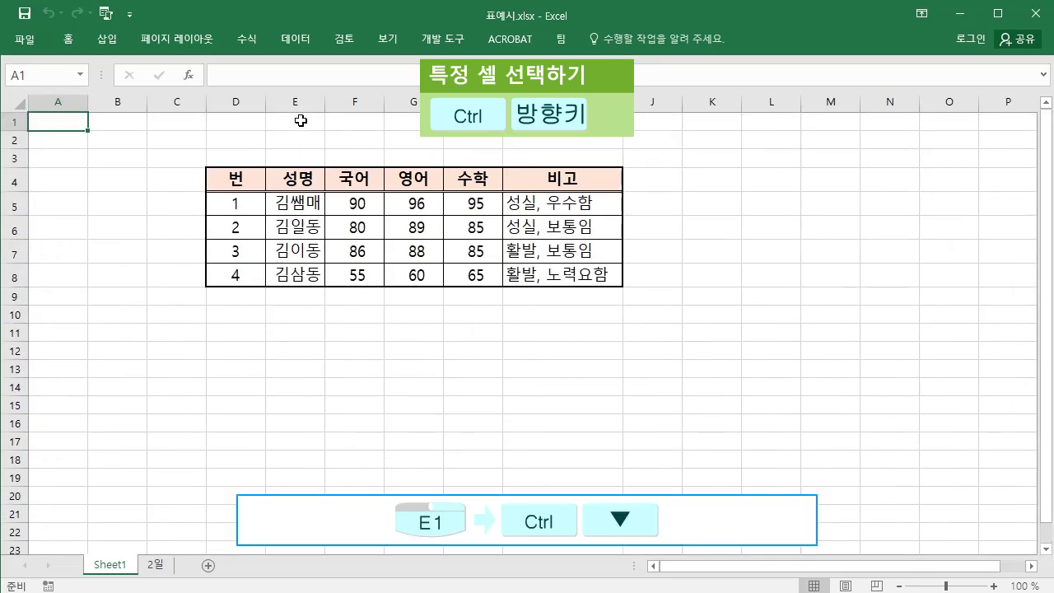
Starting from E1, jump downward through the filled cells E4 and E8 to the column's last cell E1048576, and return to A1
{"action": "left_click", "coordinate": [300, 121]}
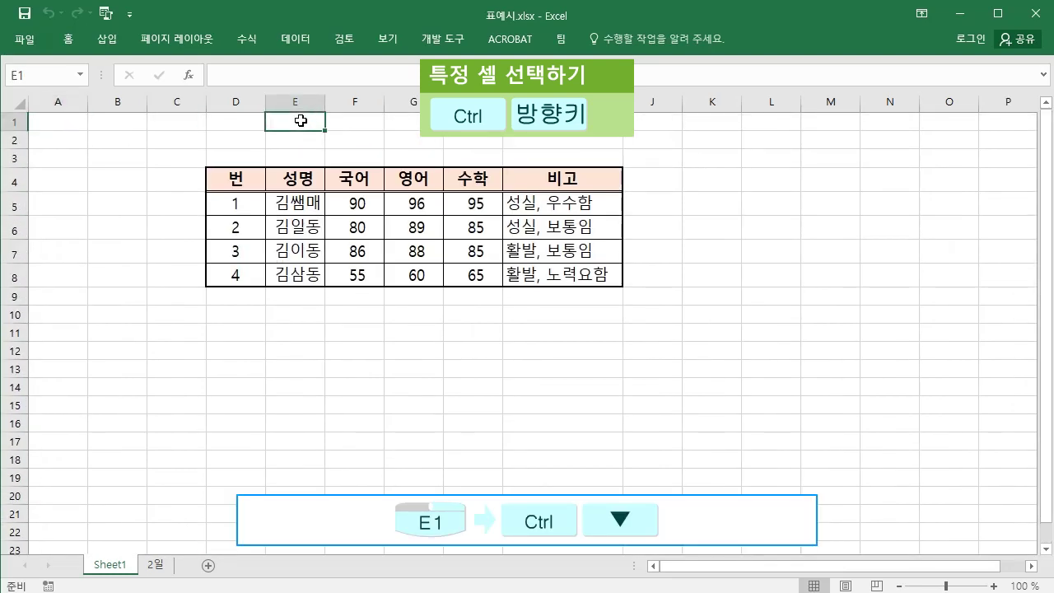
{"action": "key", "text": "ctrl+Down"}
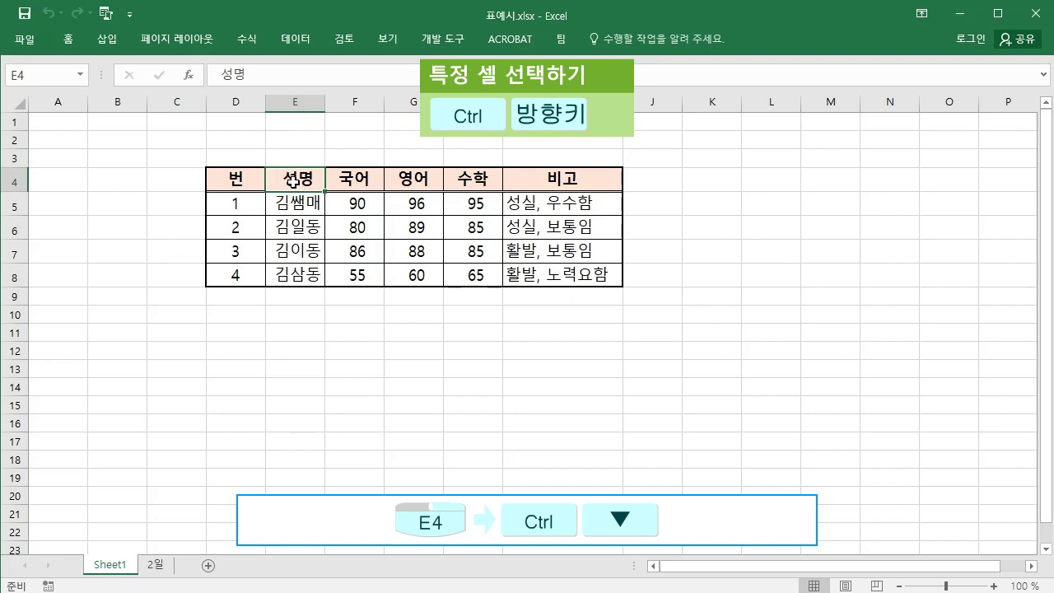
{"action": "key", "text": "ctrl+Down"}
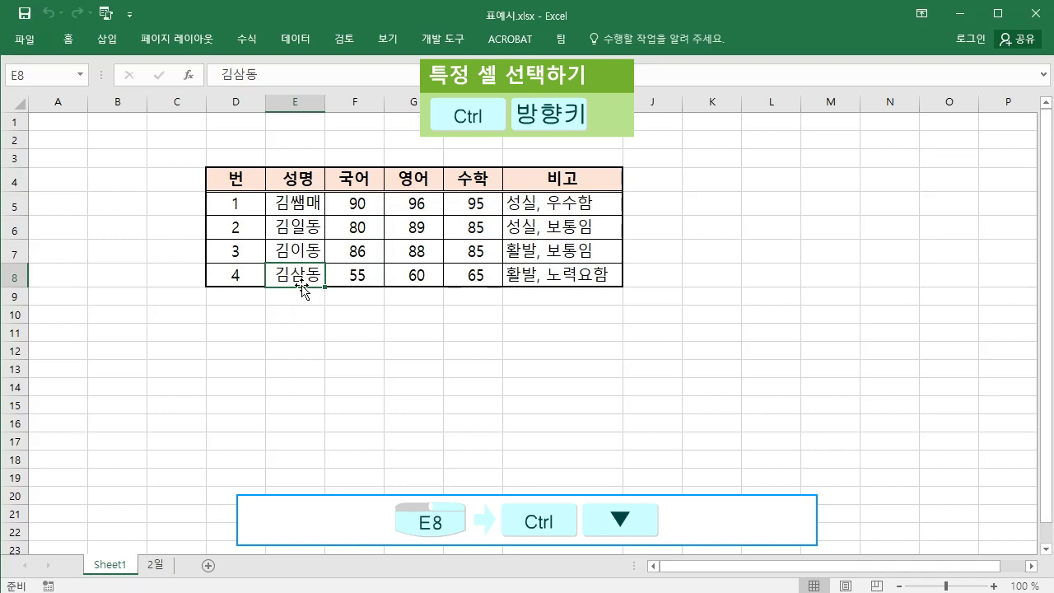
{"action": "key", "text": "ctrl+Down"}
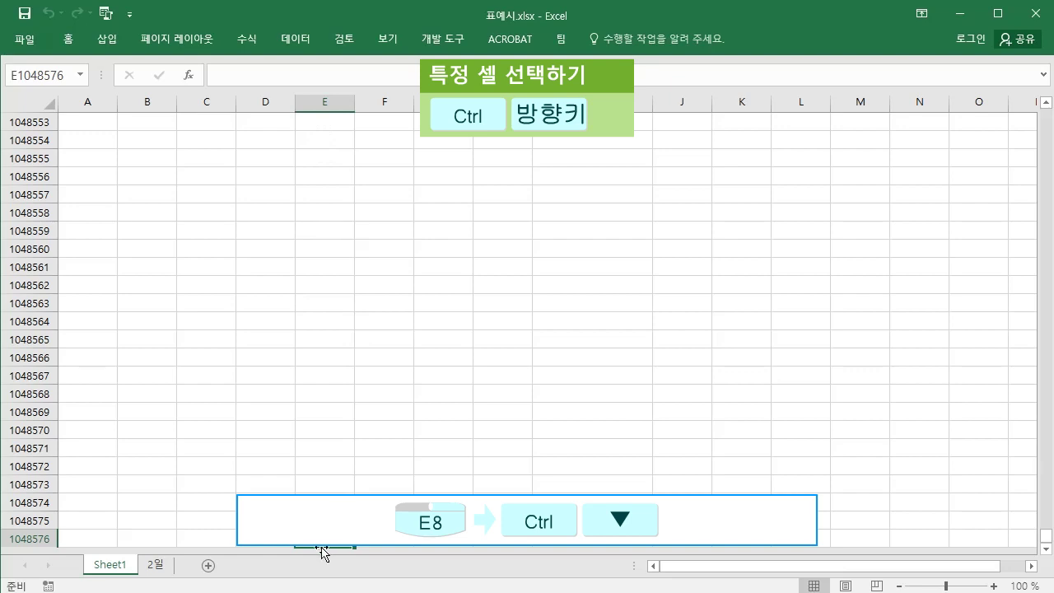
{"action": "key", "text": "ctrl+Home"}
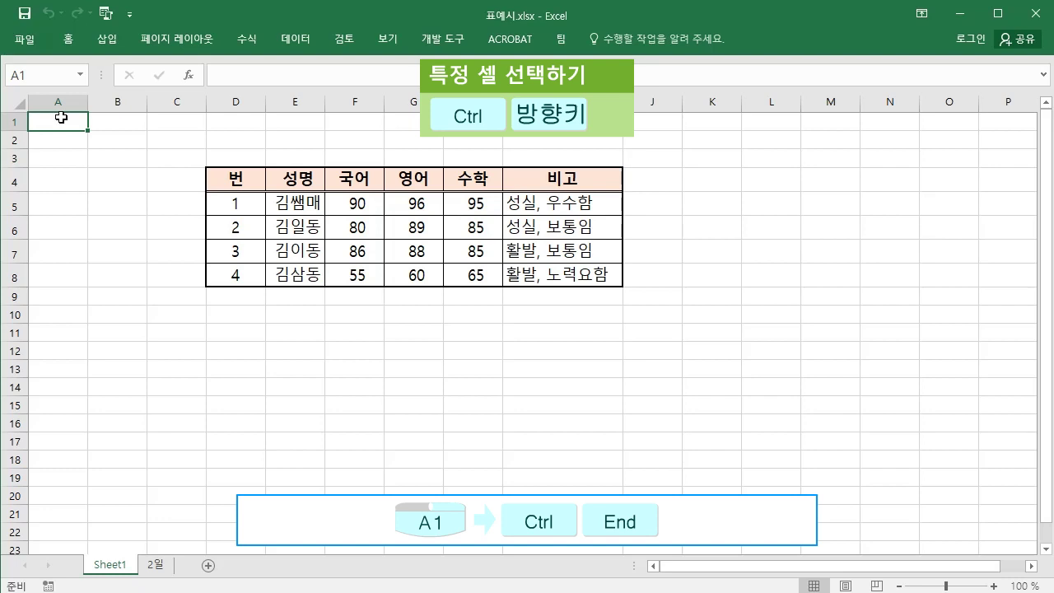
Jump to the last used cell I8 from each of A1, D4 and F10
{"action": "key", "text": "ctrl+End"}
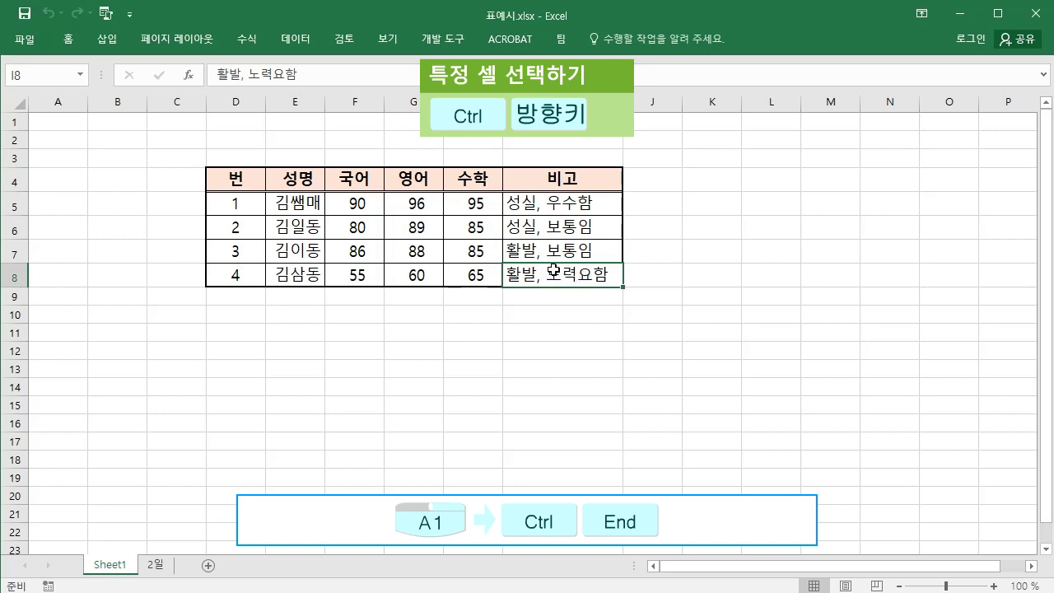
{"action": "left_click", "coordinate": [238, 181]}
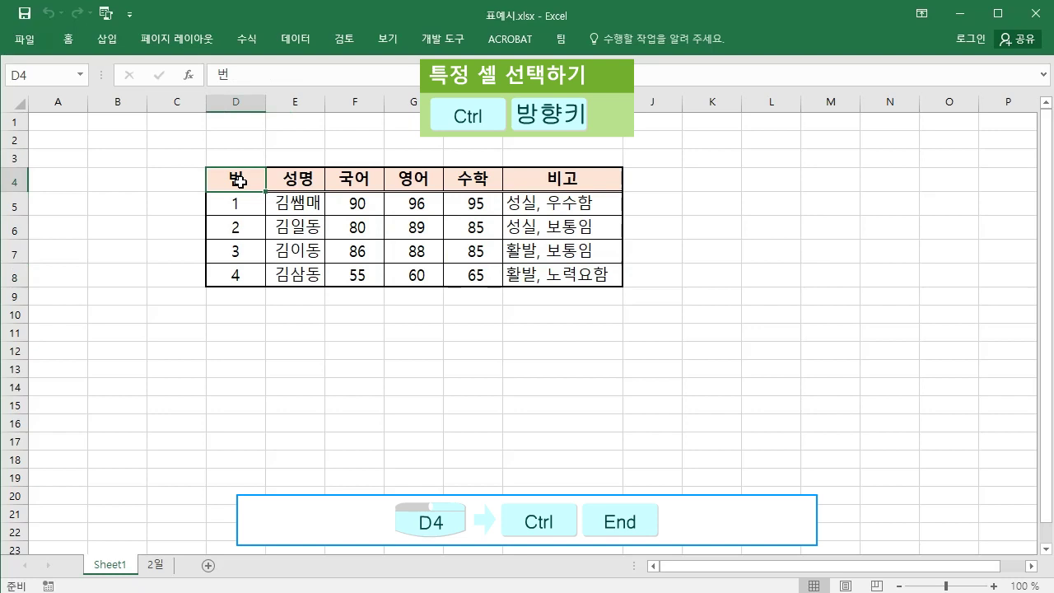
{"action": "key", "text": "ctrl+End"}
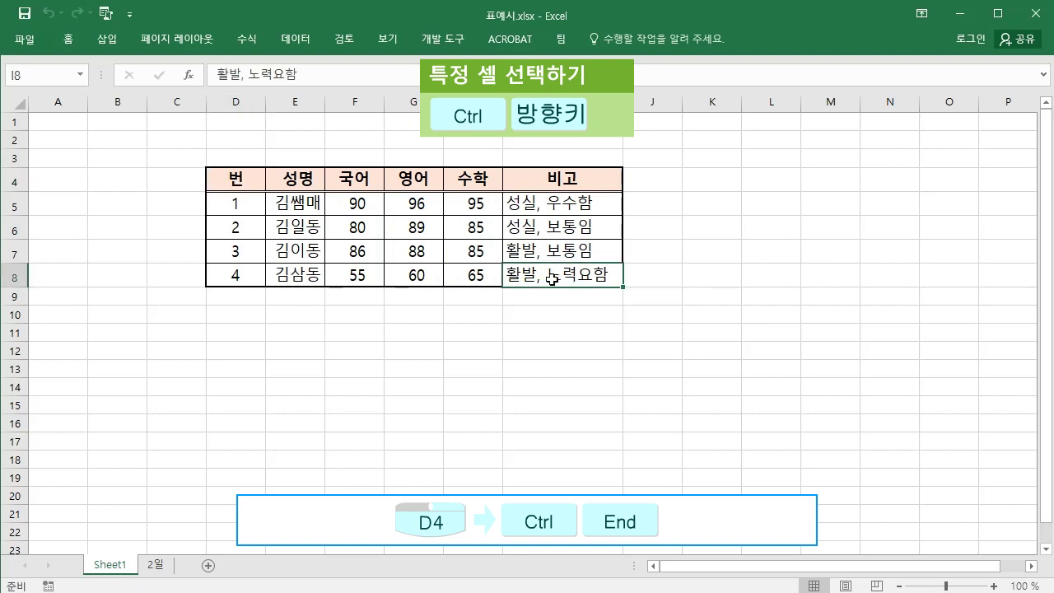
{"action": "left_click", "coordinate": [354, 317]}
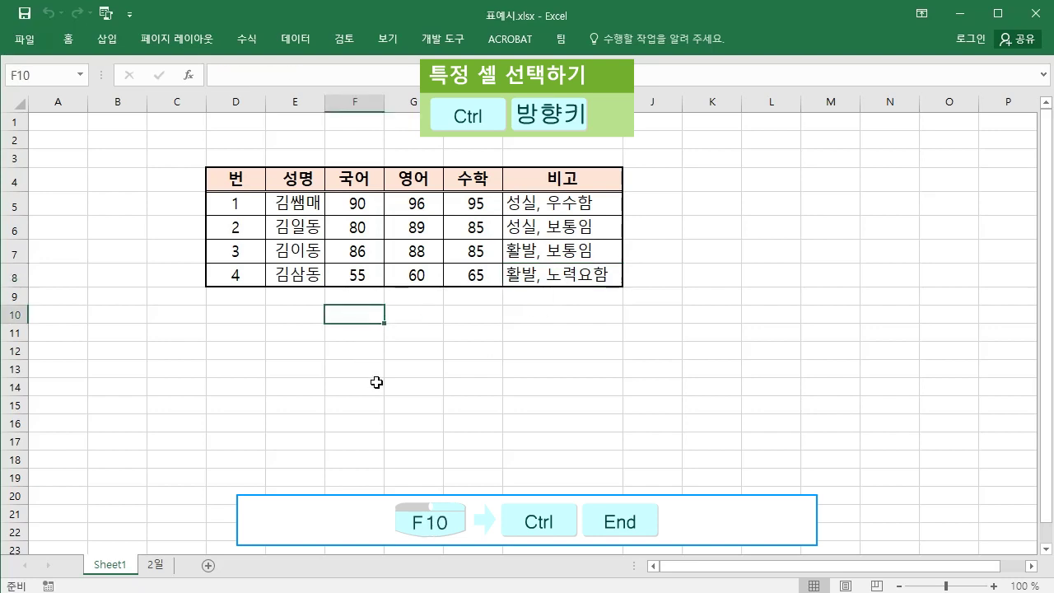
{"action": "key", "text": "ctrl+End"}
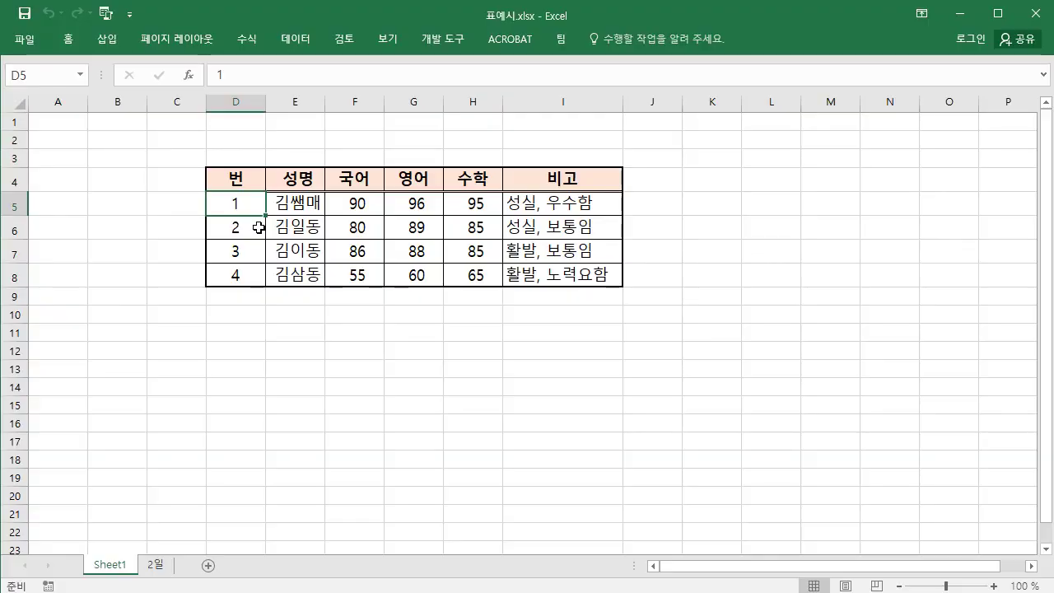
Select the range D5:G7 with D5 active, and reselect E5:G7 with G7 active
{"action": "left_click_drag", "start_coordinate": [240, 204], "coordinate": [405, 250]}
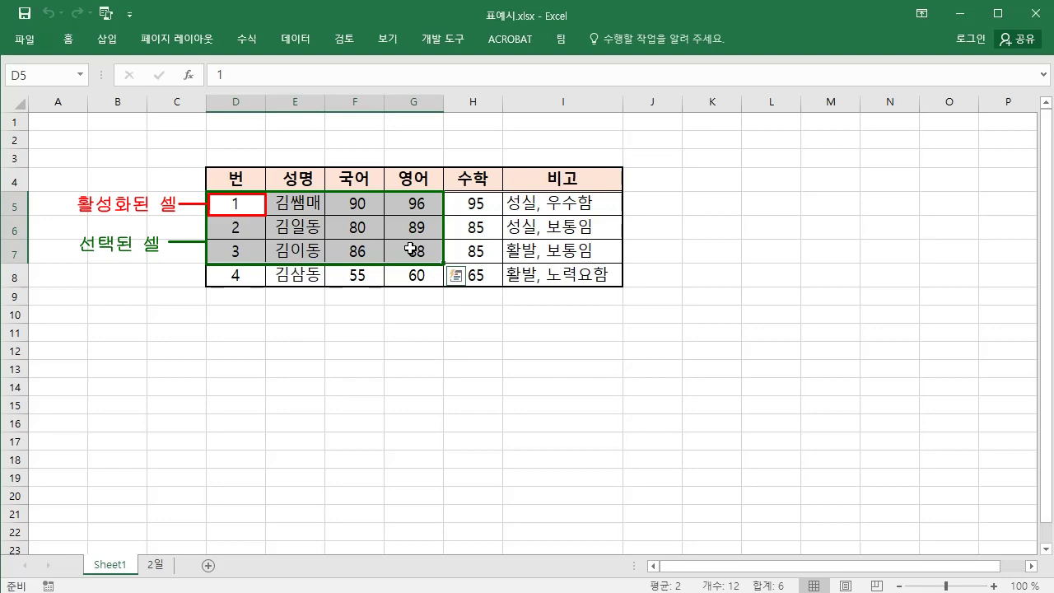
{"action": "left_click", "coordinate": [355, 228]}
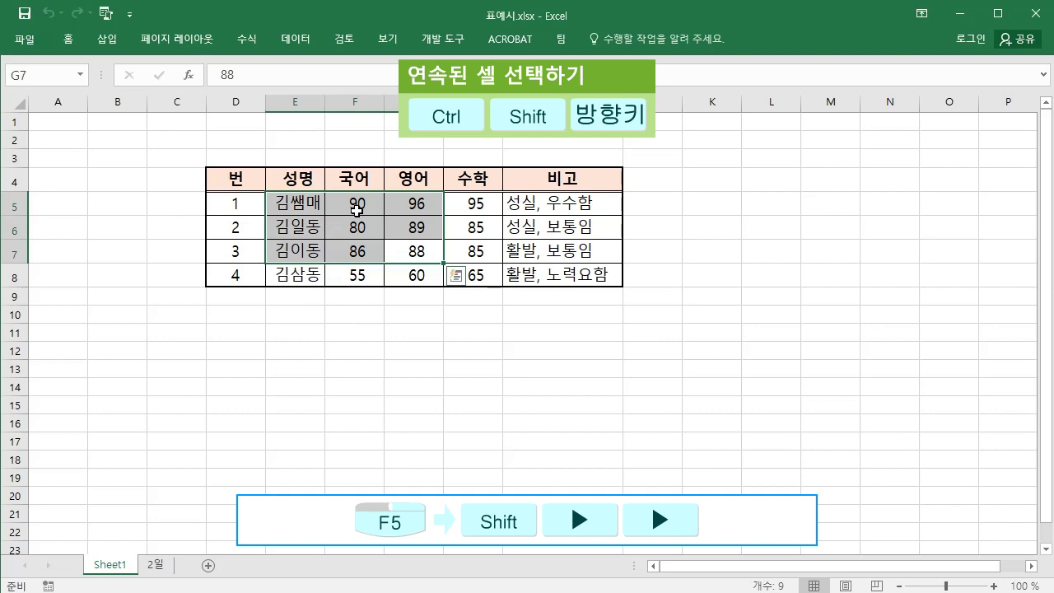
Starting from F5, extend the selection two cells rightward to cover F5:H5
{"action": "left_click", "coordinate": [357, 209]}
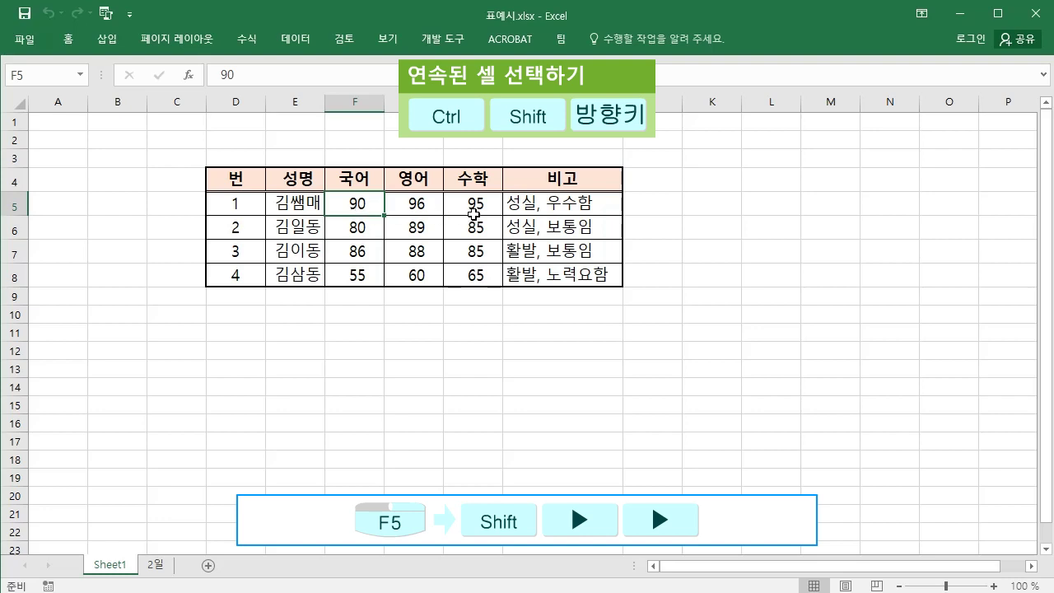
{"action": "key", "text": "shift+Right"}
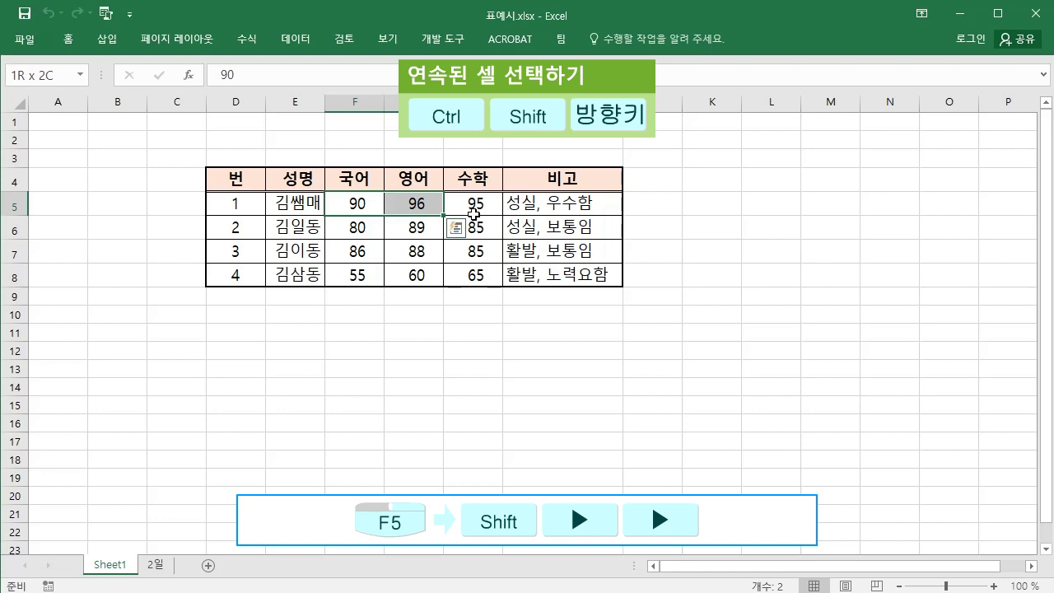
{"action": "key", "text": "shift+Right"}
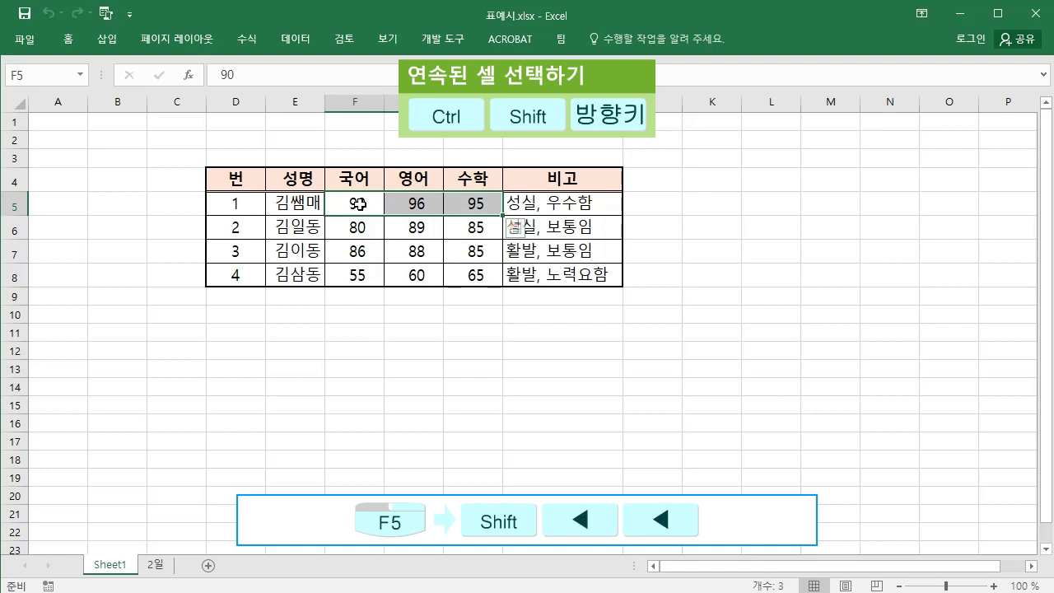
Shrink the selection back to F5 and extend it two cells leftward to cover D5:F5
{"action": "key", "text": "shift+Left"}
{"action": "key", "text": "shift+Left"}
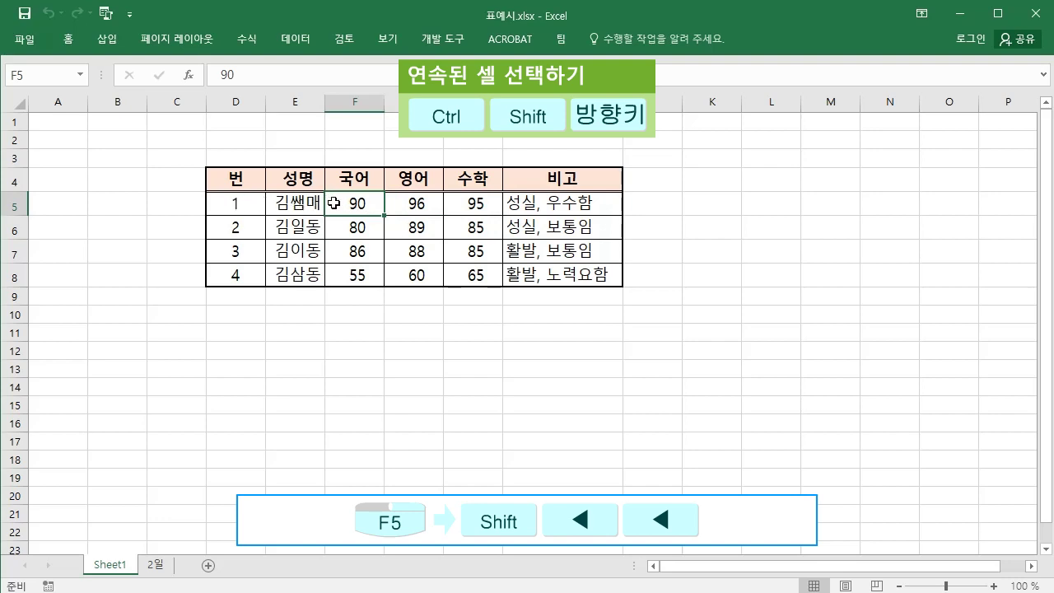
{"action": "key", "text": "shift+Left"}
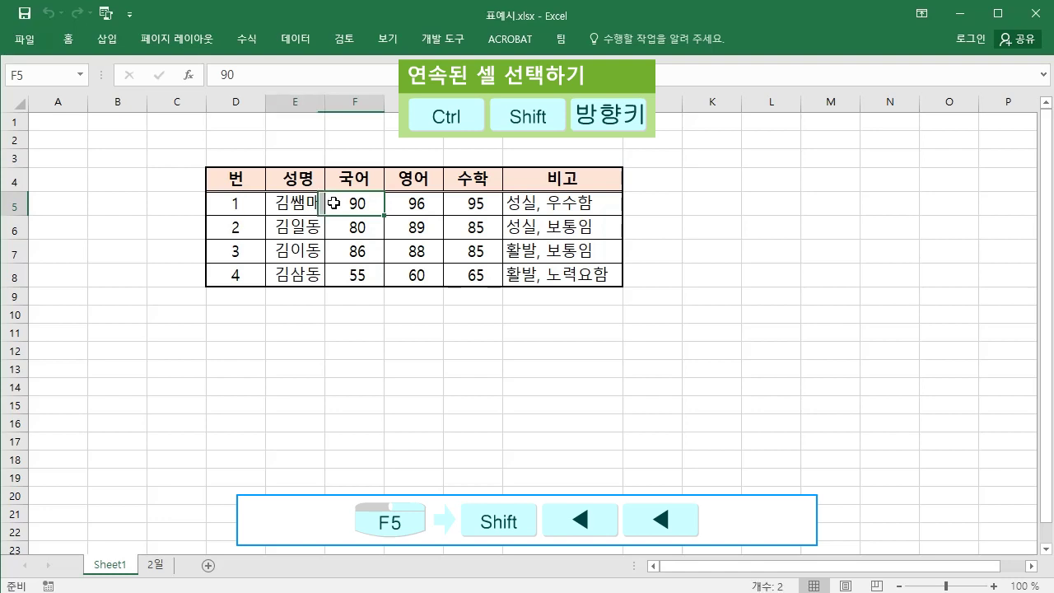
{"action": "key", "text": "shift+Left"}
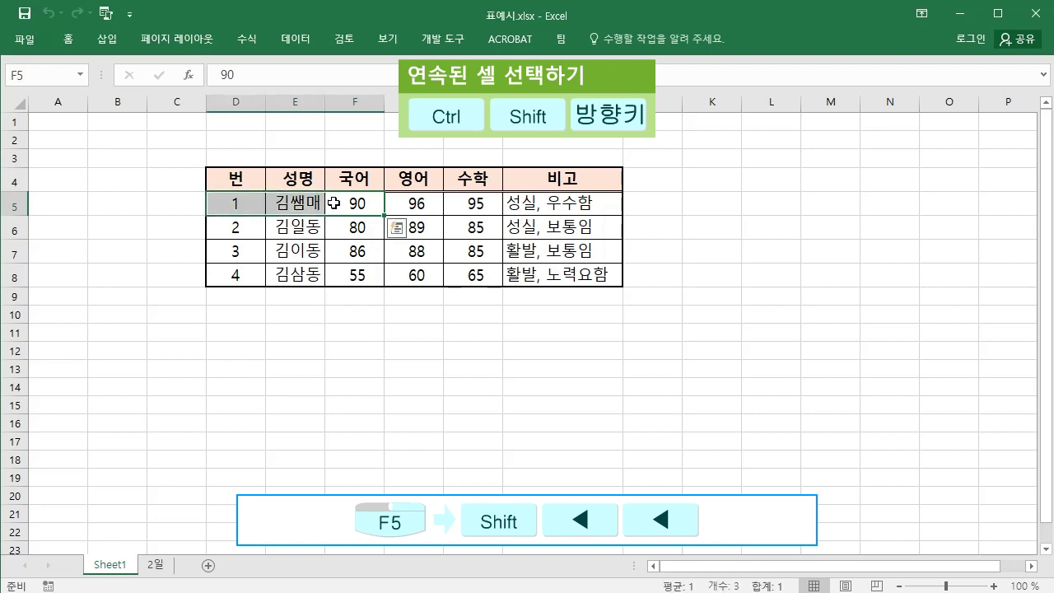
Restart from F5 alone and extend the selection two cells upward to cover F3:F5
{"action": "left_click", "coordinate": [361, 202]}
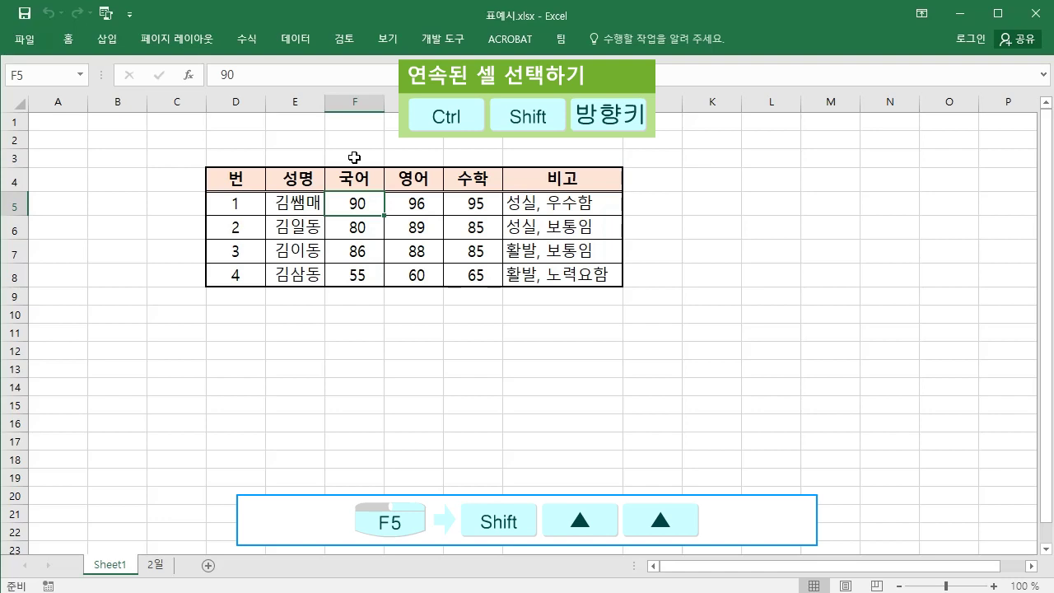
{"action": "key", "text": "shift+Up"}
{"action": "key", "text": "shift+Up"}
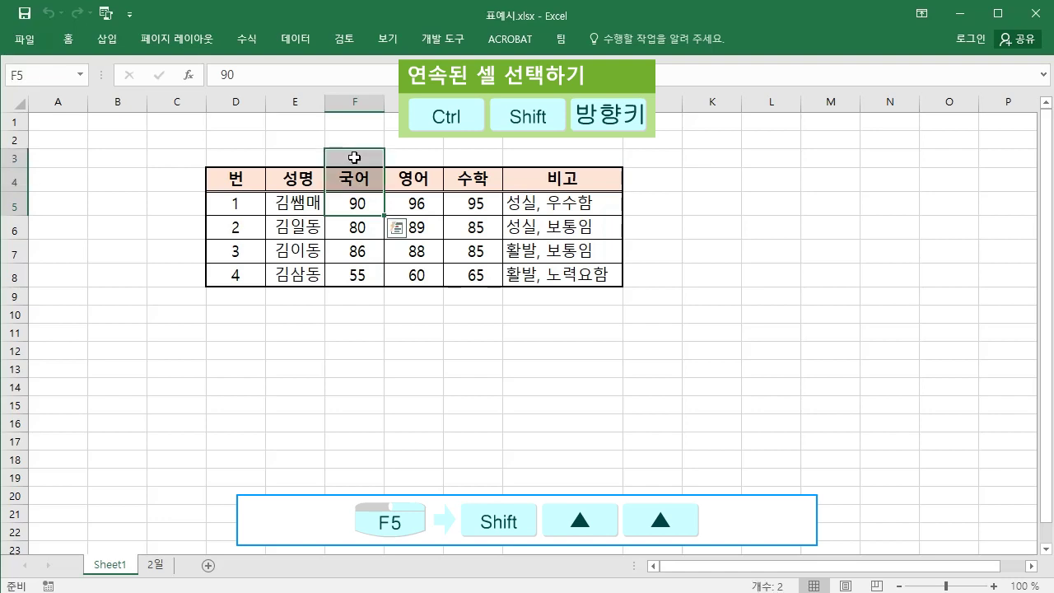
Shrink the selection back to F5 and extend it two cells downward to cover F5:F7
{"action": "key", "text": "shift+Down"}
{"action": "key", "text": "shift+Down"}
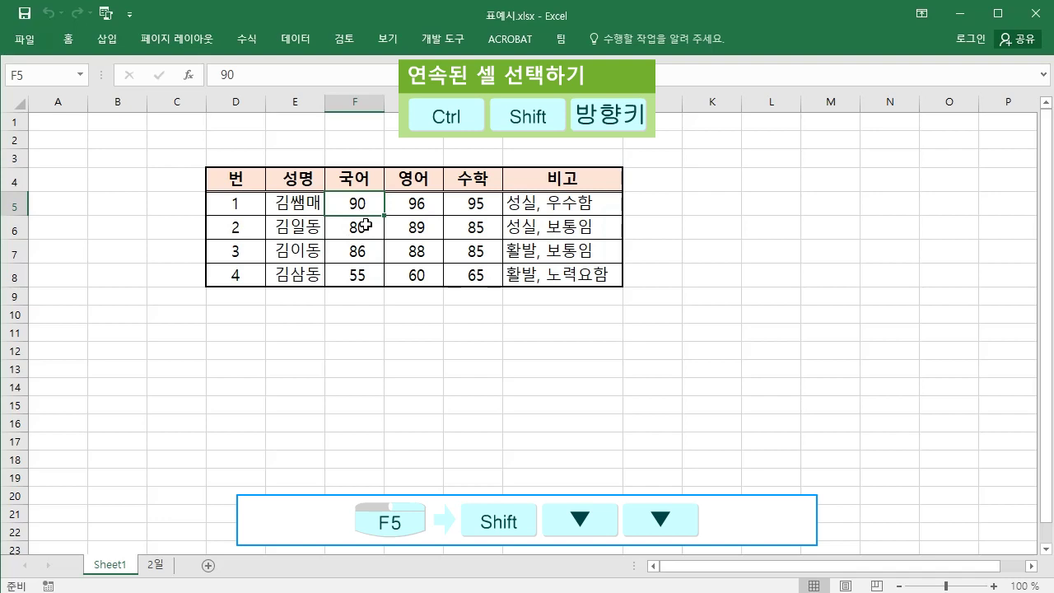
{"action": "key", "text": "shift+Down"}
{"action": "key", "text": "shift+Down"}
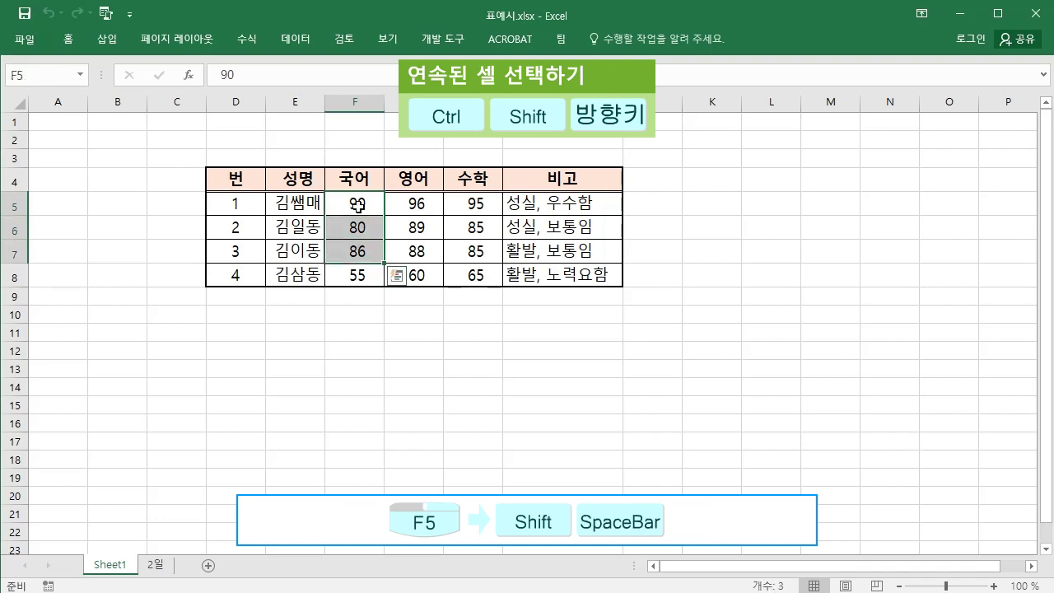
Starting from F5 each time, select the whole of row 5 and the whole of column F
{"action": "left_click", "coordinate": [358, 204]}
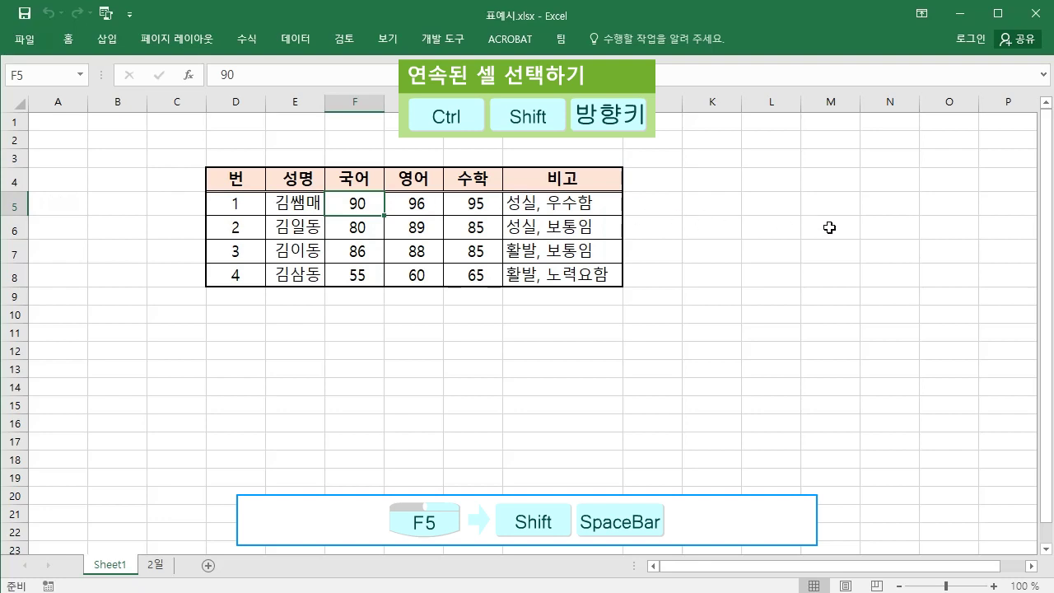
{"action": "key", "text": "shift+space"}
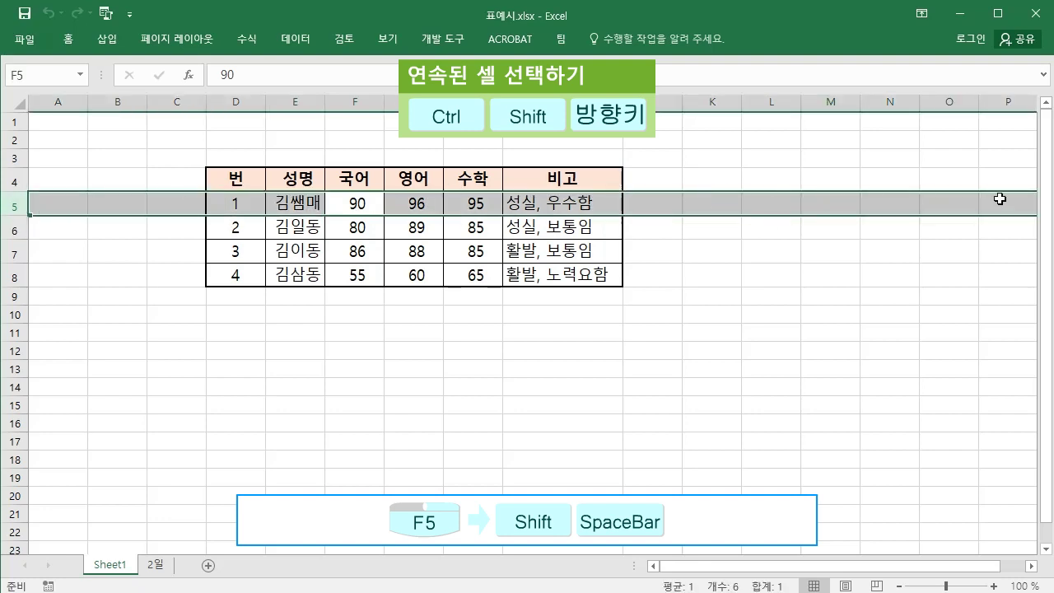
{"action": "left_click", "coordinate": [358, 203]}
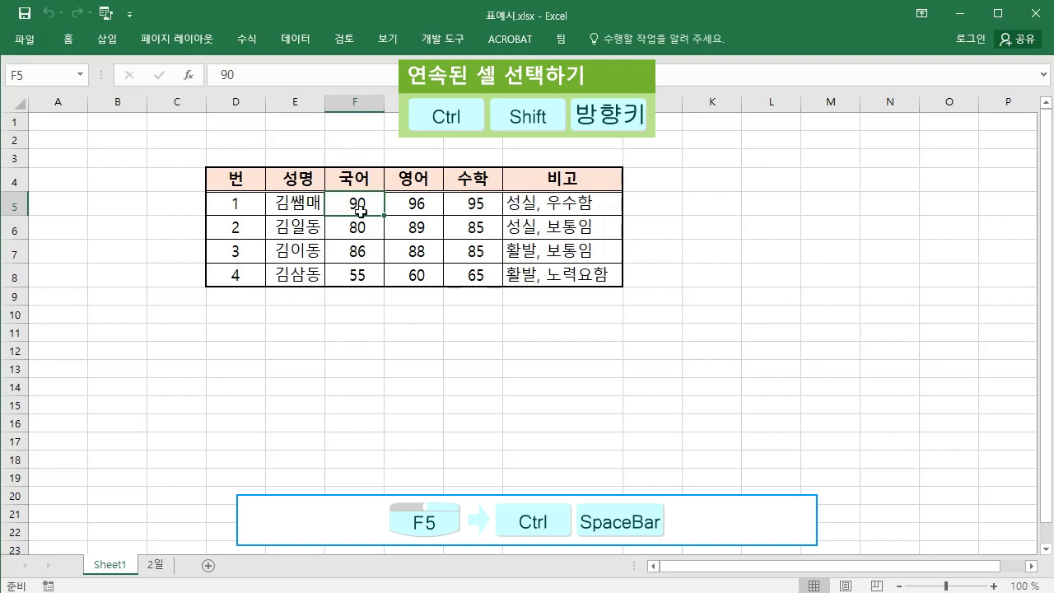
{"action": "key", "text": "ctrl+space"}
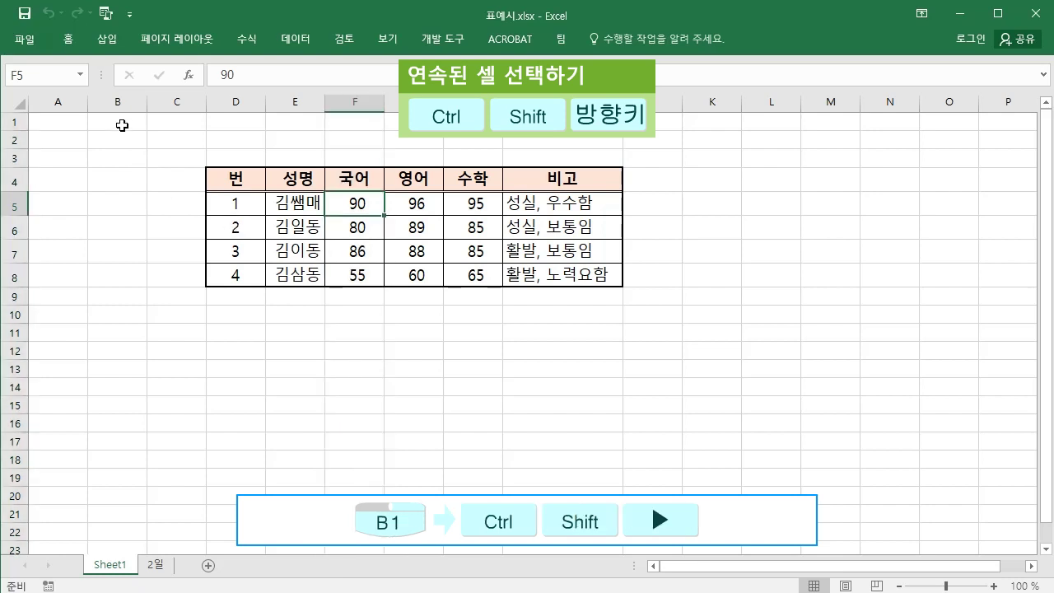
Extend the selection from B1 to the end of row 1, and from B5 to the first filled cell D5
{"action": "left_click", "coordinate": [121, 124]}
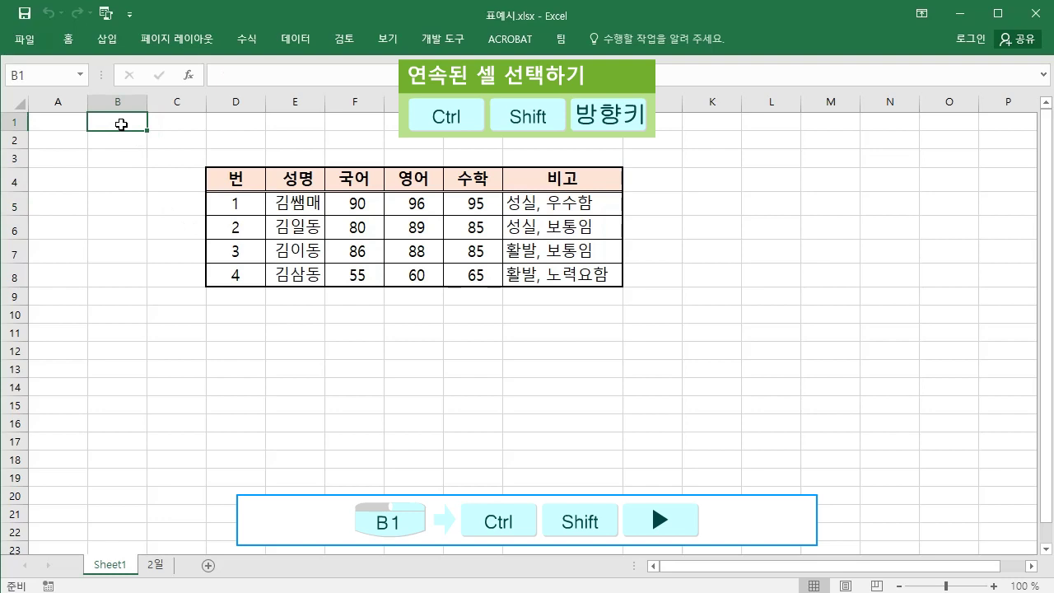
{"action": "key", "text": "ctrl+shift+Right"}
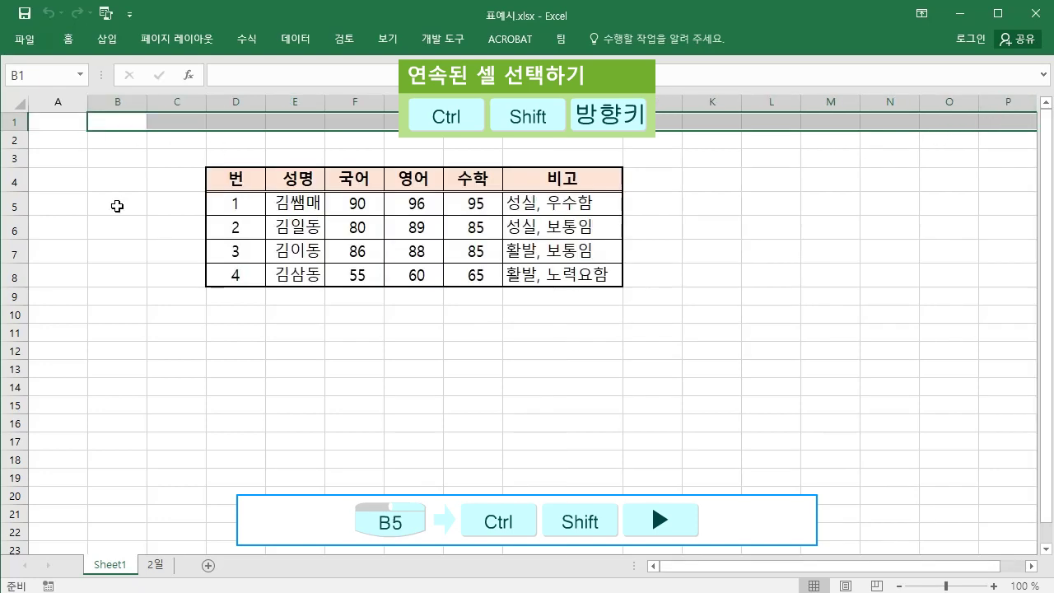
{"action": "left_click", "coordinate": [117, 205]}
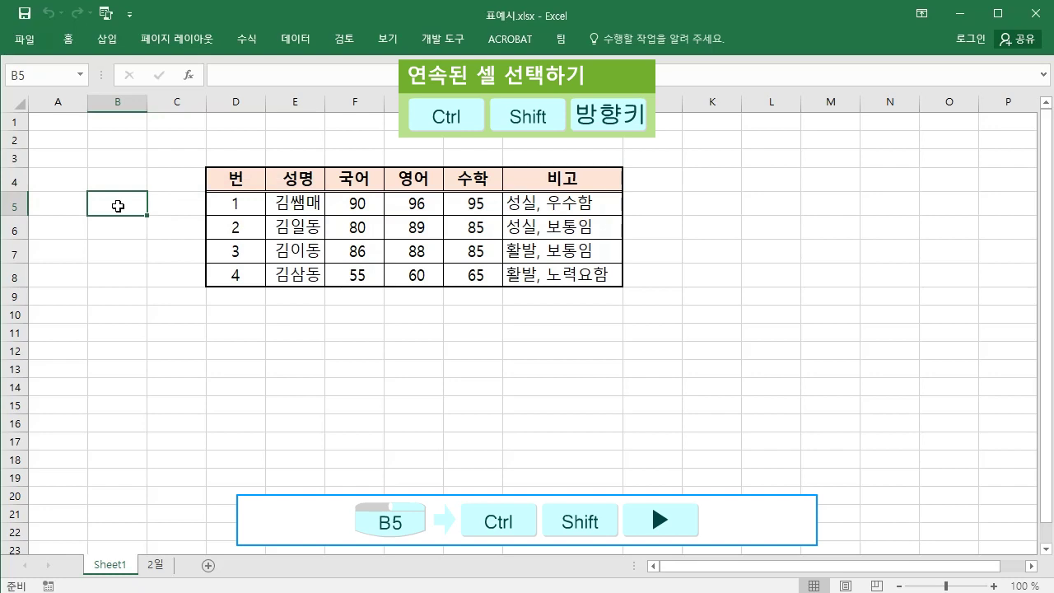
{"action": "key", "text": "ctrl+shift+Right"}
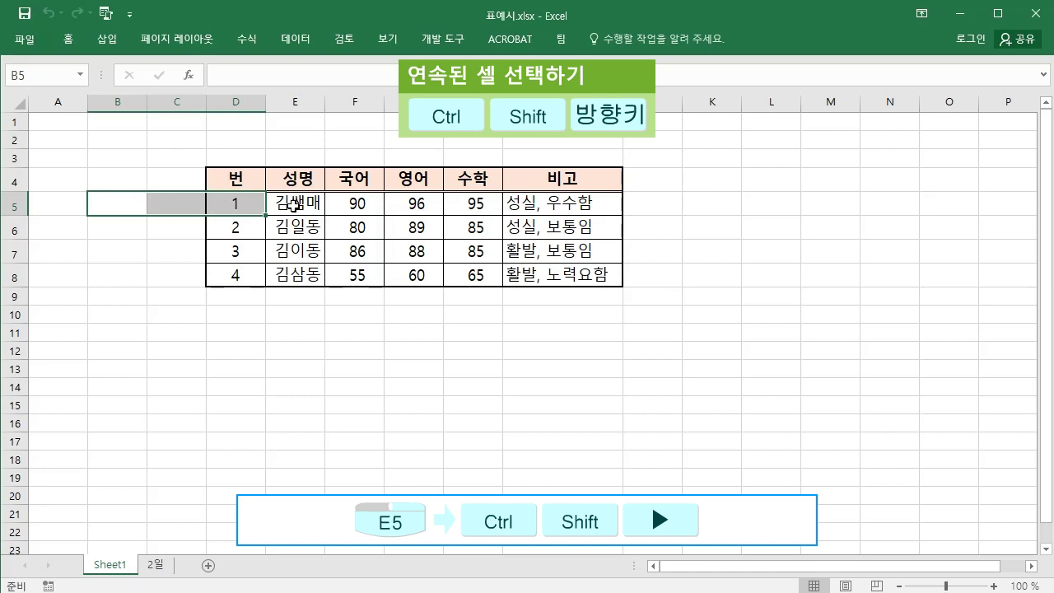
Extend the selection from E5 to the last filled cell I5, and from I5 to the end of row 5
{"action": "left_click", "coordinate": [294, 205]}
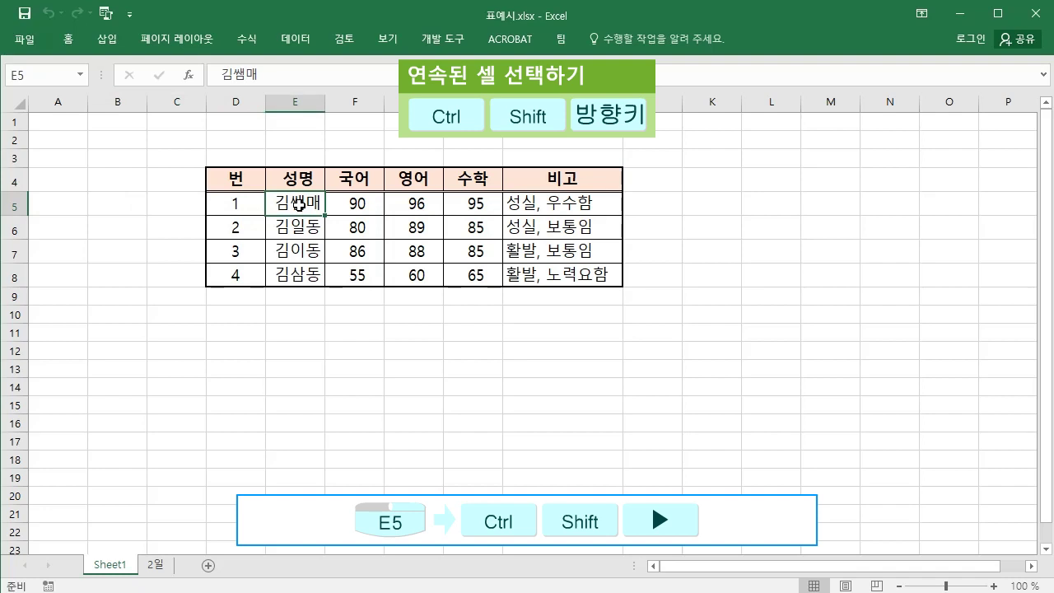
{"action": "key", "text": "ctrl+shift+Right"}
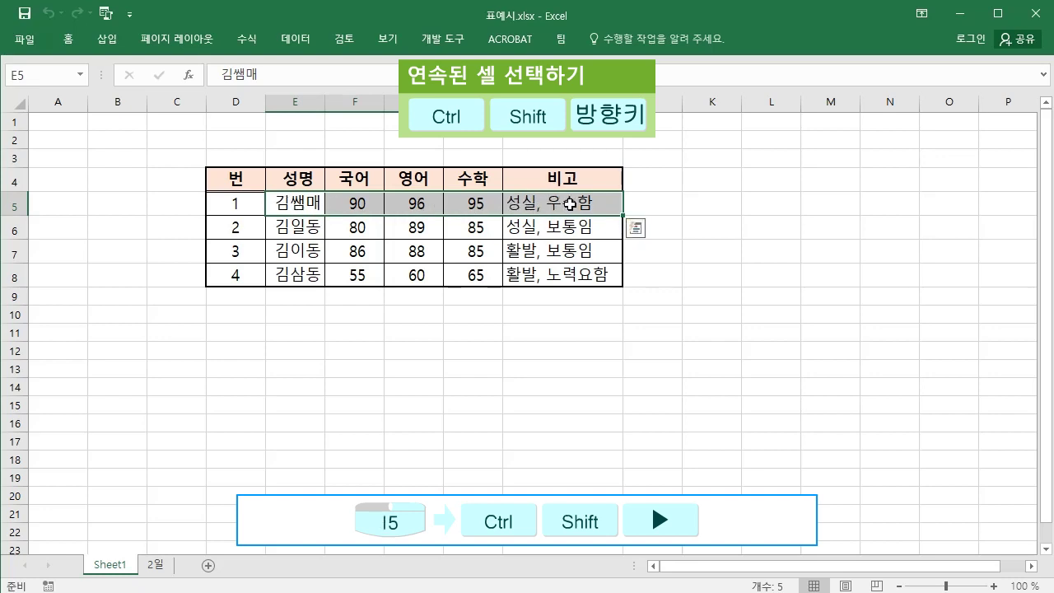
{"action": "left_click", "coordinate": [570, 204]}
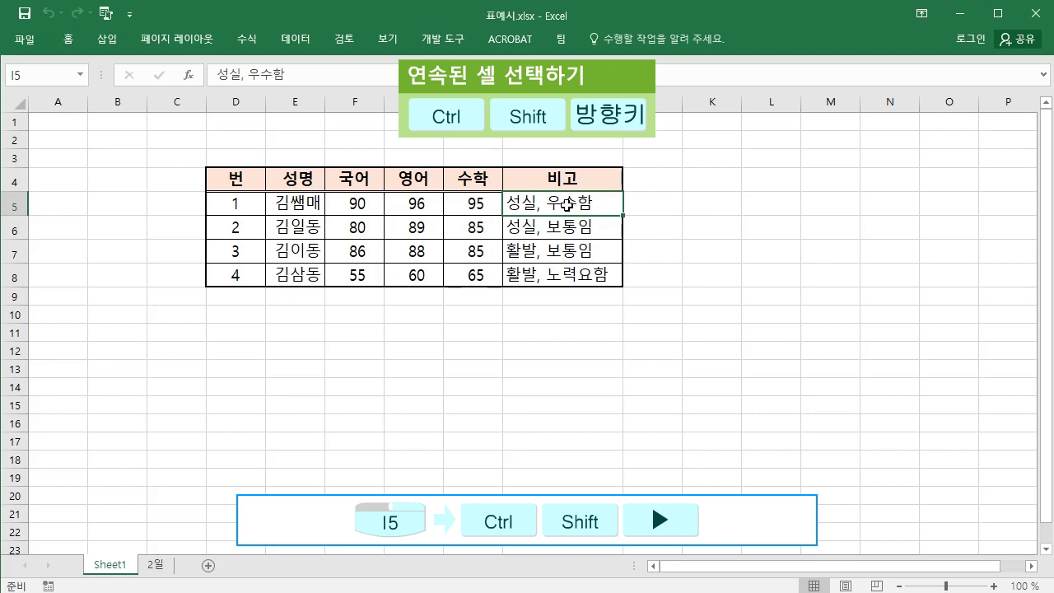
{"action": "key", "text": "ctrl+shift+Right"}
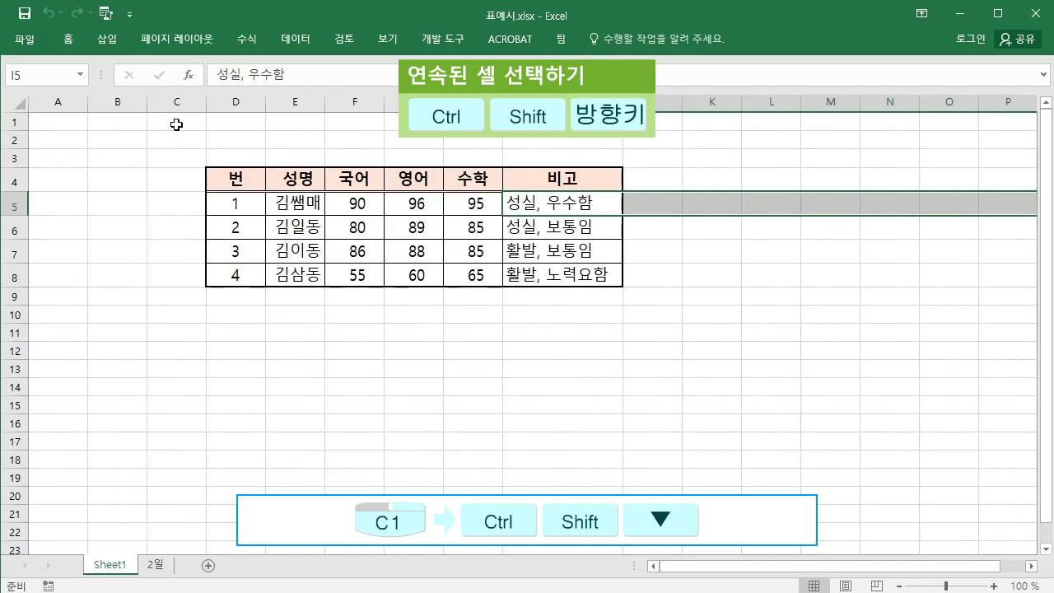
Extend the selection from C1 to the end of column C, and from E1 to the first filled cell E4
{"action": "left_click", "coordinate": [176, 124]}
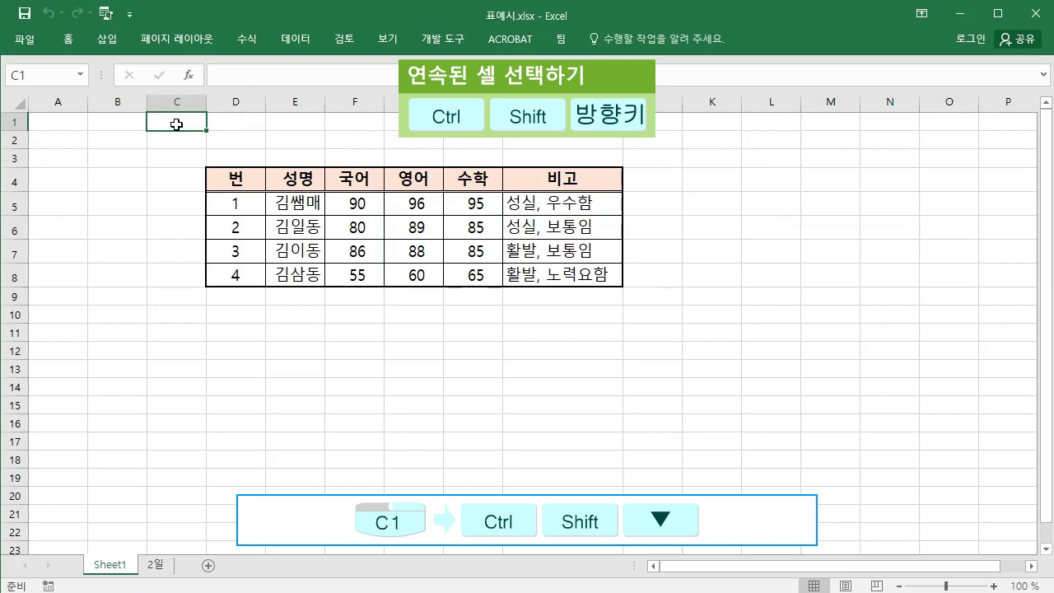
{"action": "key", "text": "ctrl+shift+Down"}
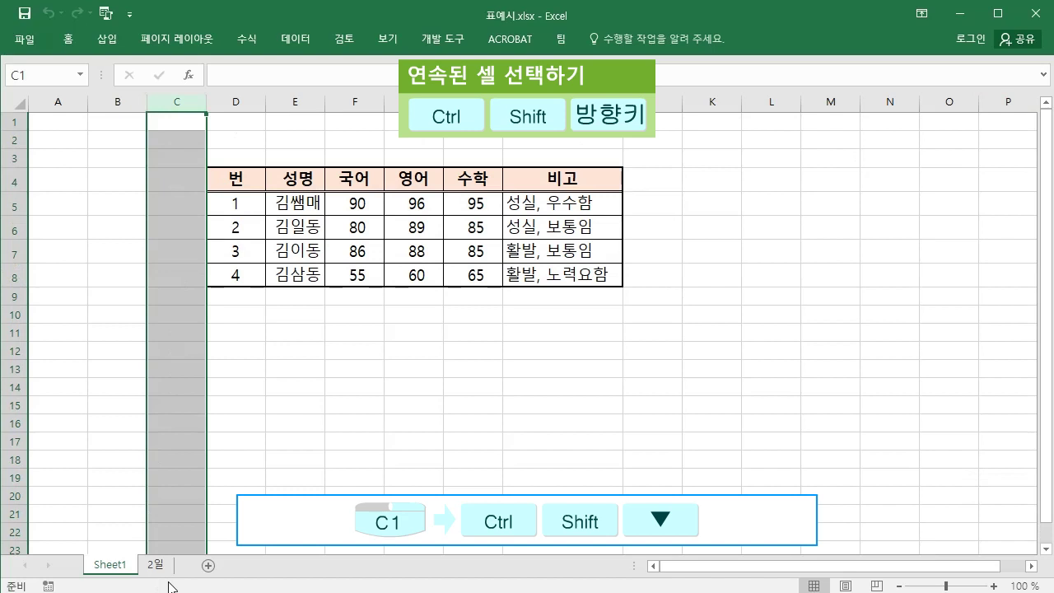
{"action": "left_click", "coordinate": [302, 121]}
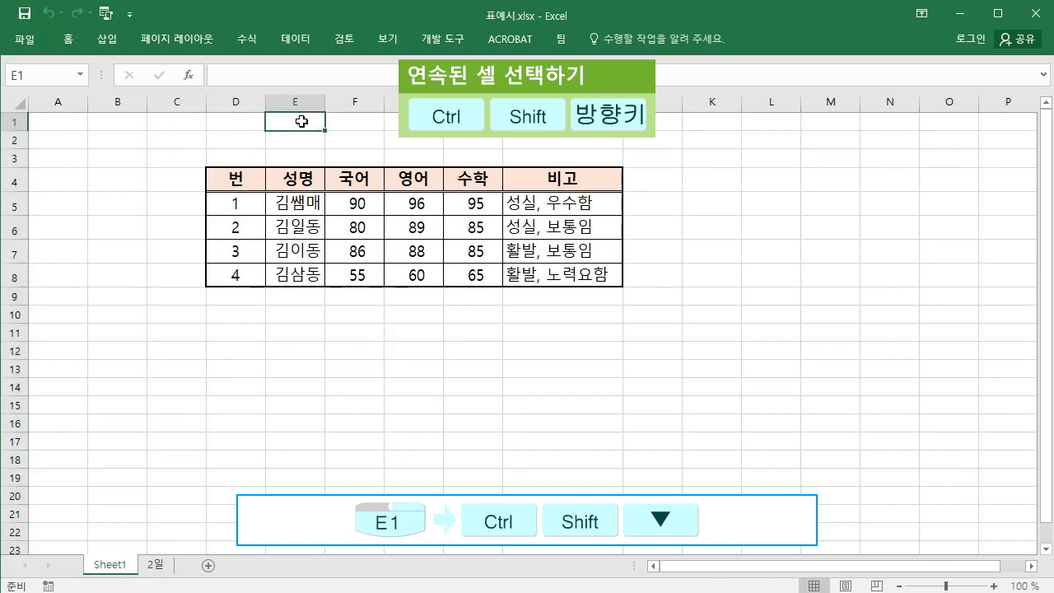
{"action": "key", "text": "ctrl+shift+Down"}
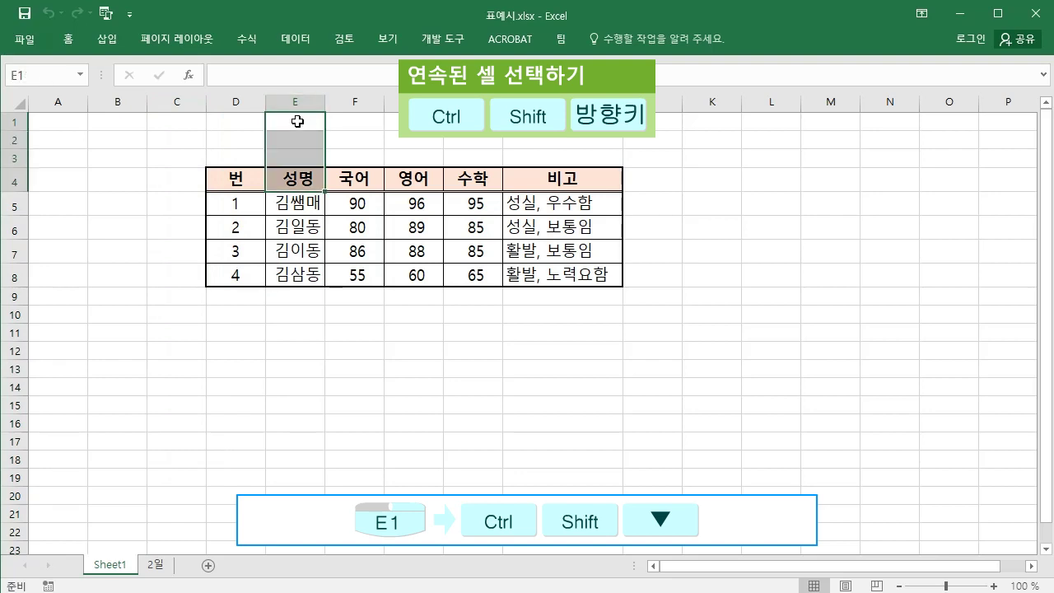
Extend the selection from E4 to the last filled cell E8, and from E8 to the end of column E
{"action": "left_click", "coordinate": [303, 179]}
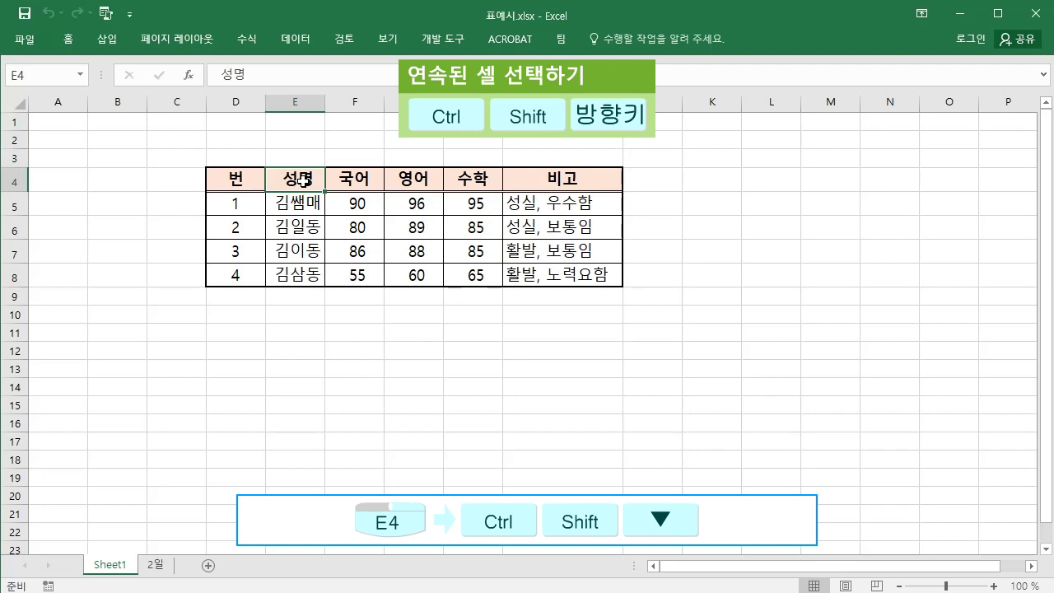
{"action": "key", "text": "ctrl+shift+Down"}
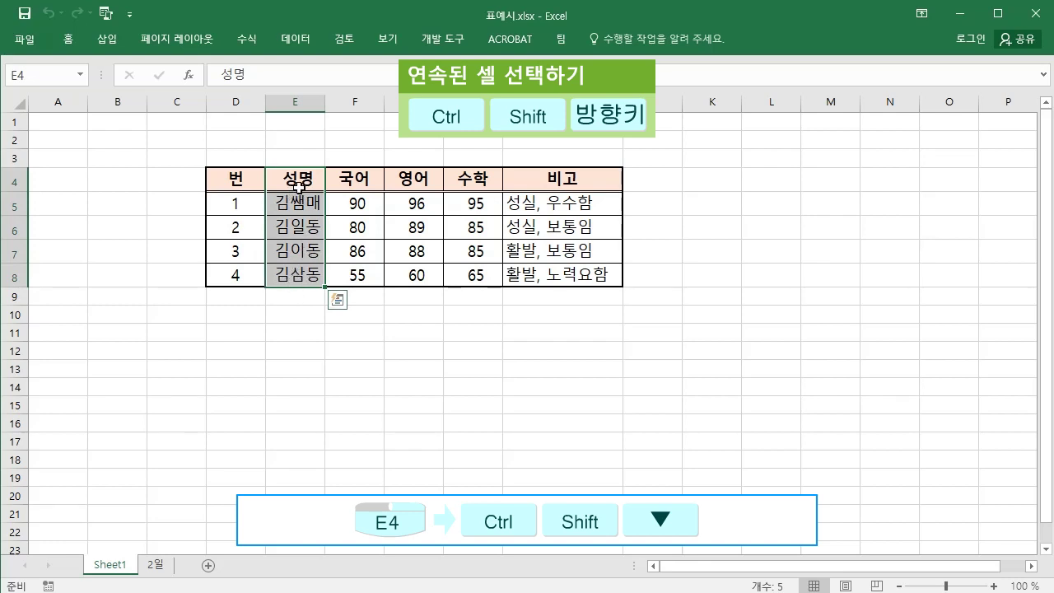
{"action": "left_click", "coordinate": [299, 277]}
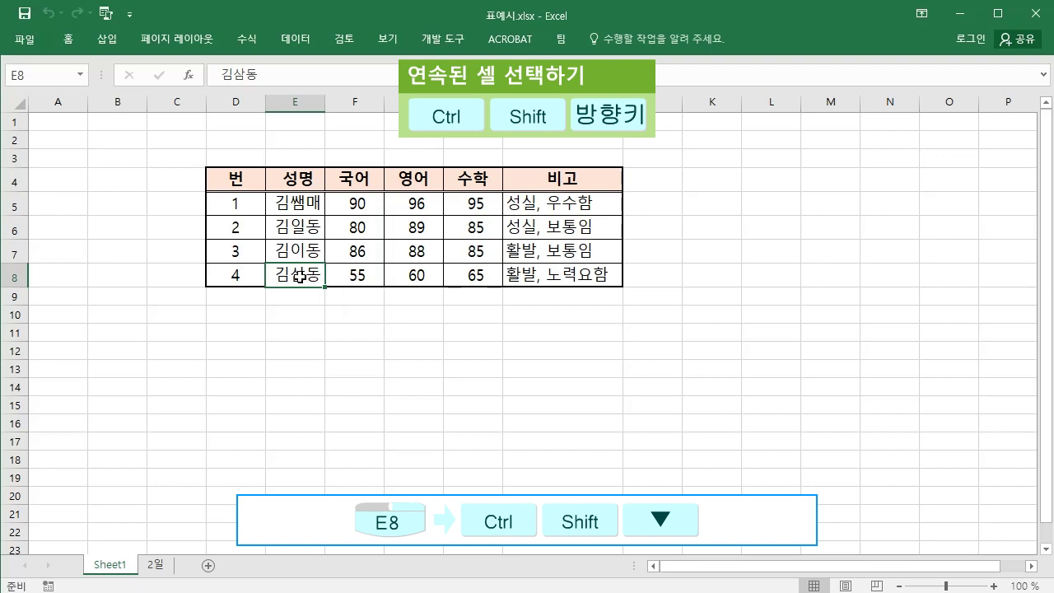
{"action": "key", "text": "ctrl+shift+Down"}
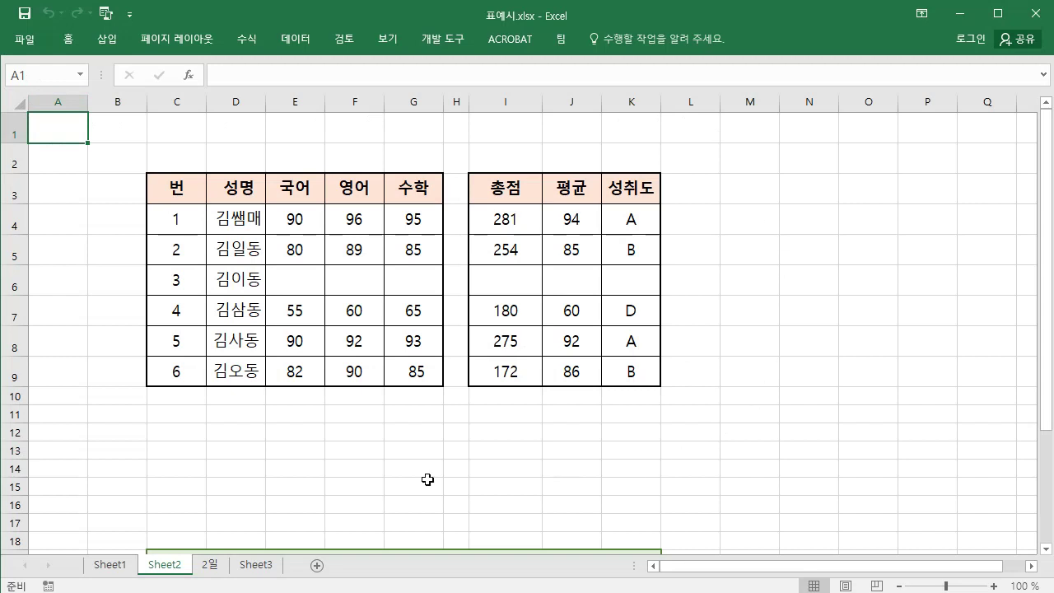
Select all cells of Sheet2, return to A1 alone, and select the entire sheet again starting from A2
{"action": "left_click", "coordinate": [21, 106]}
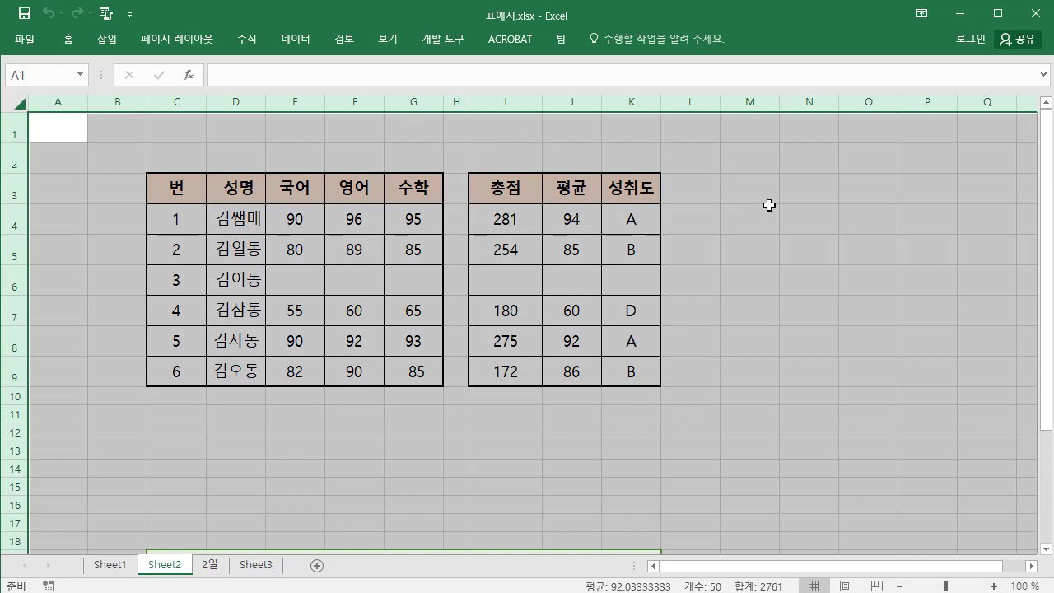
{"action": "left_click", "coordinate": [62, 128]}
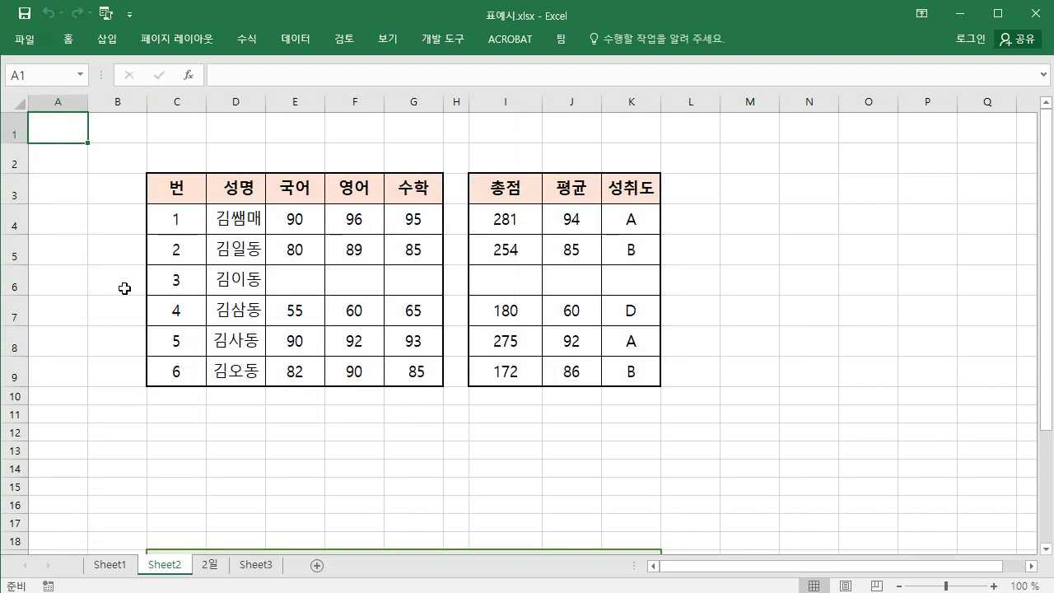
{"action": "left_click", "coordinate": [61, 155]}
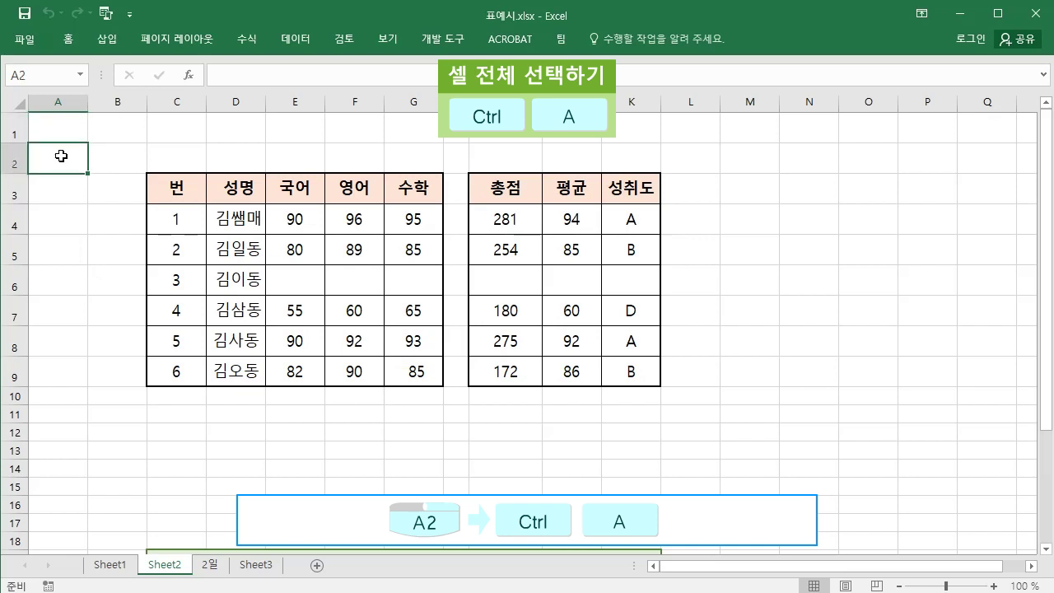
{"action": "key", "text": "ctrl+a"}
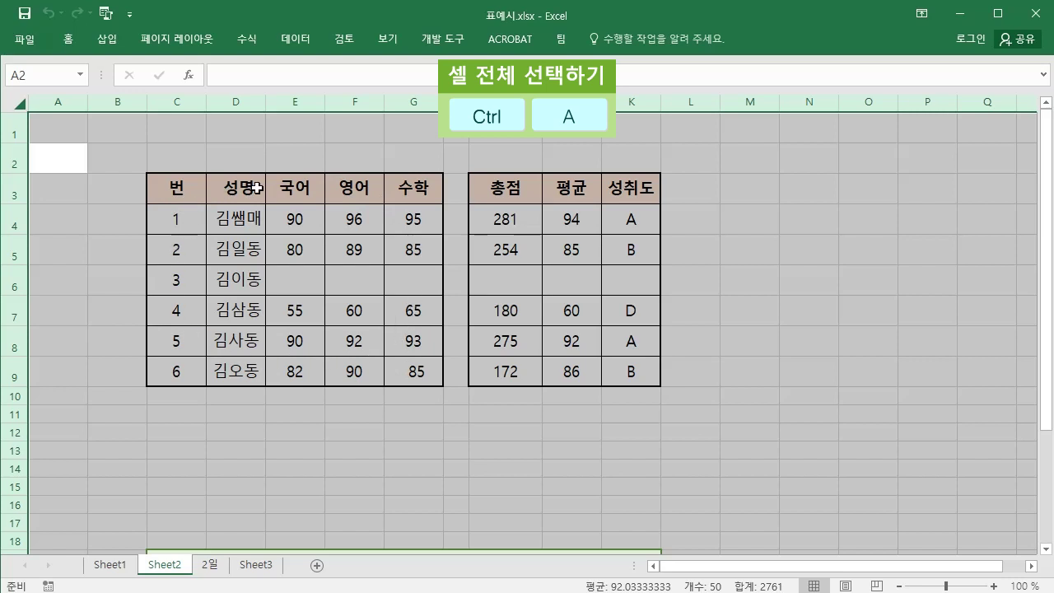
Select the continuous data region C3:G9 around C4, and the region I3:K5 around K3
{"action": "left_click", "coordinate": [177, 220]}
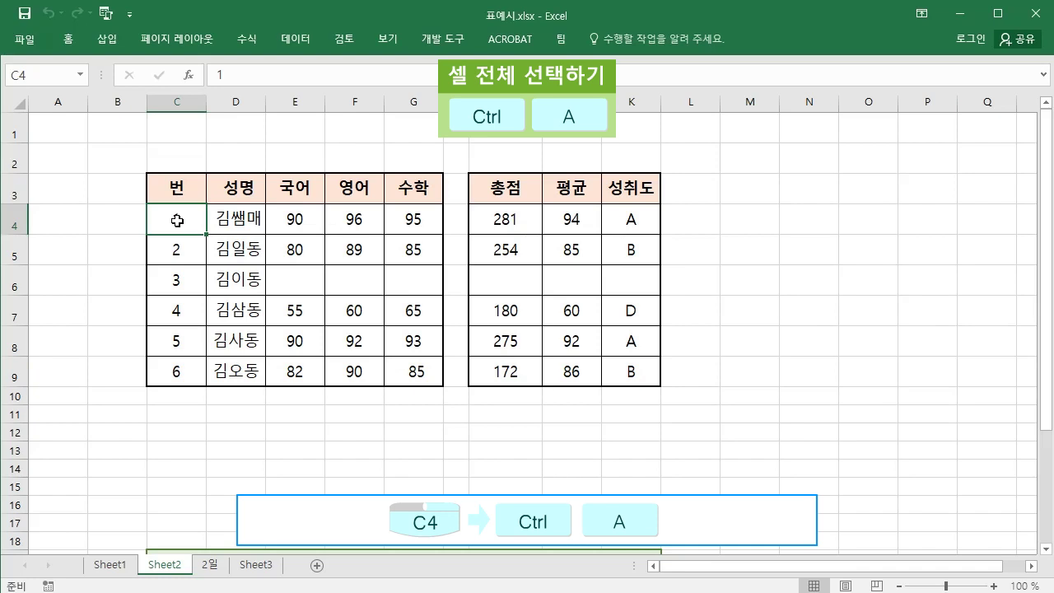
{"action": "key", "text": "ctrl+a"}
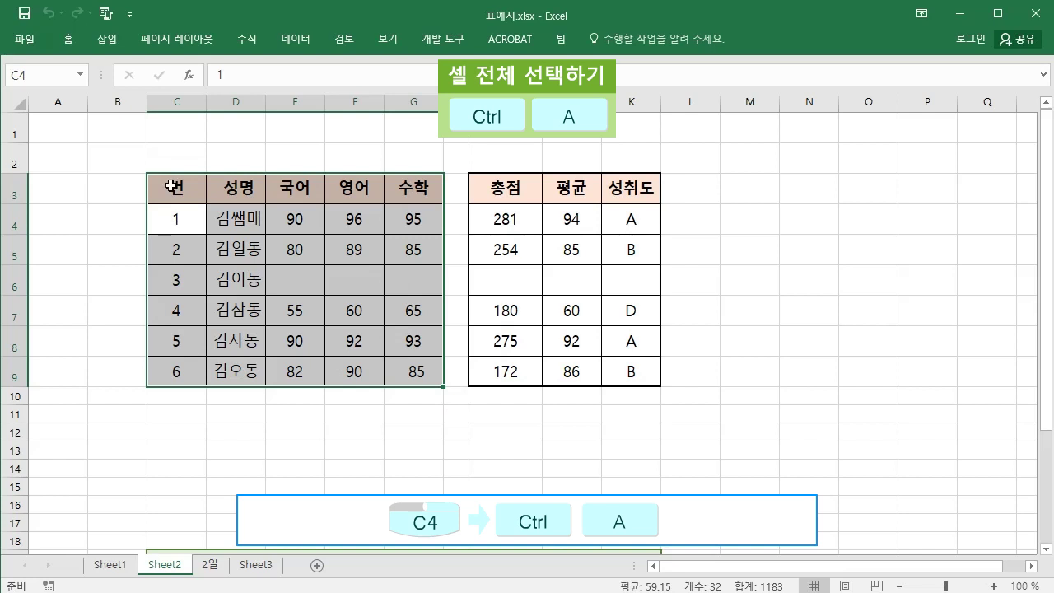
{"action": "left_click", "coordinate": [630, 190]}
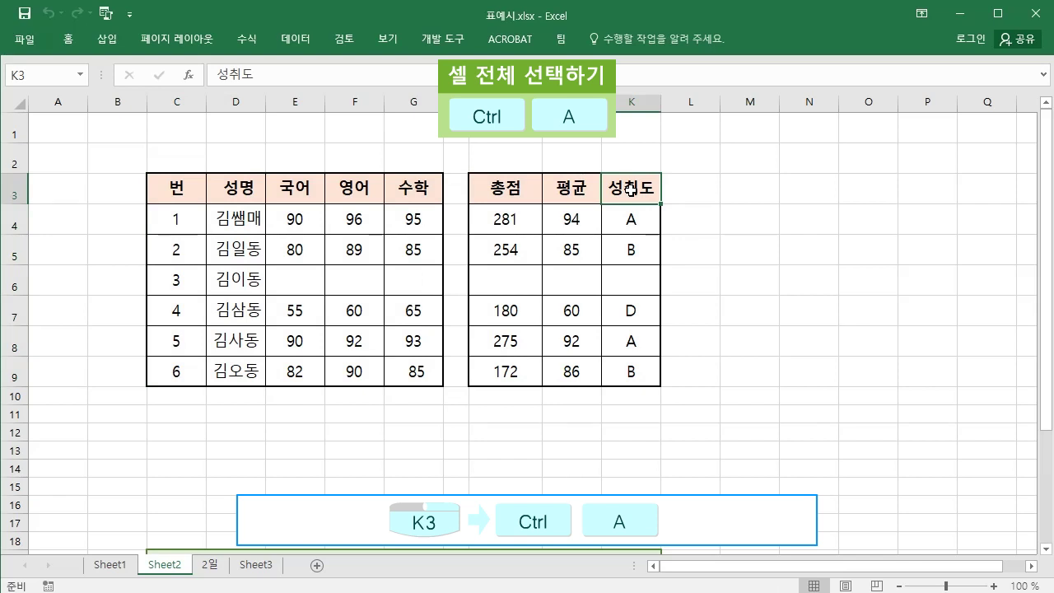
{"action": "key", "text": "ctrl+a"}
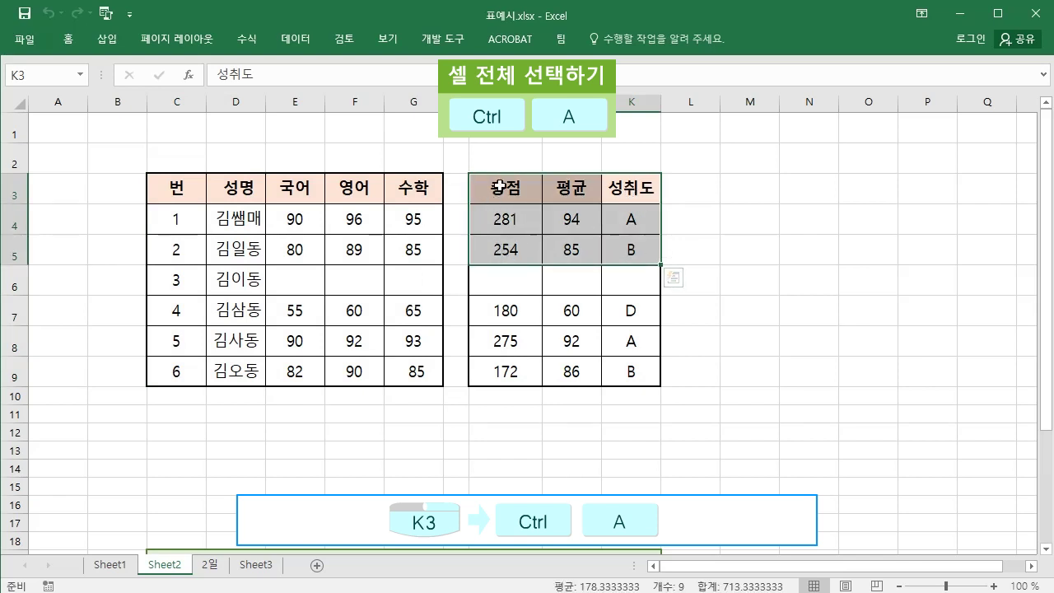
Paste the copied question box about K6 and H6 below the two tables, and select cell K6 followed by H6
{"action": "key", "text": "ctrl+v"}
{"action": "left_click", "coordinate": [622, 279]}
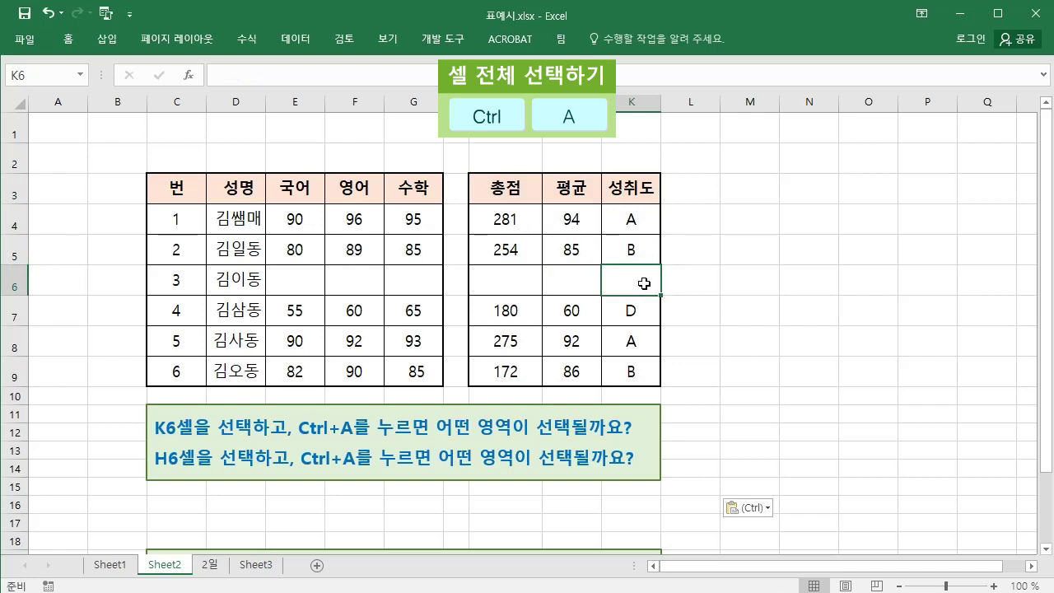
{"action": "left_click", "coordinate": [456, 278]}
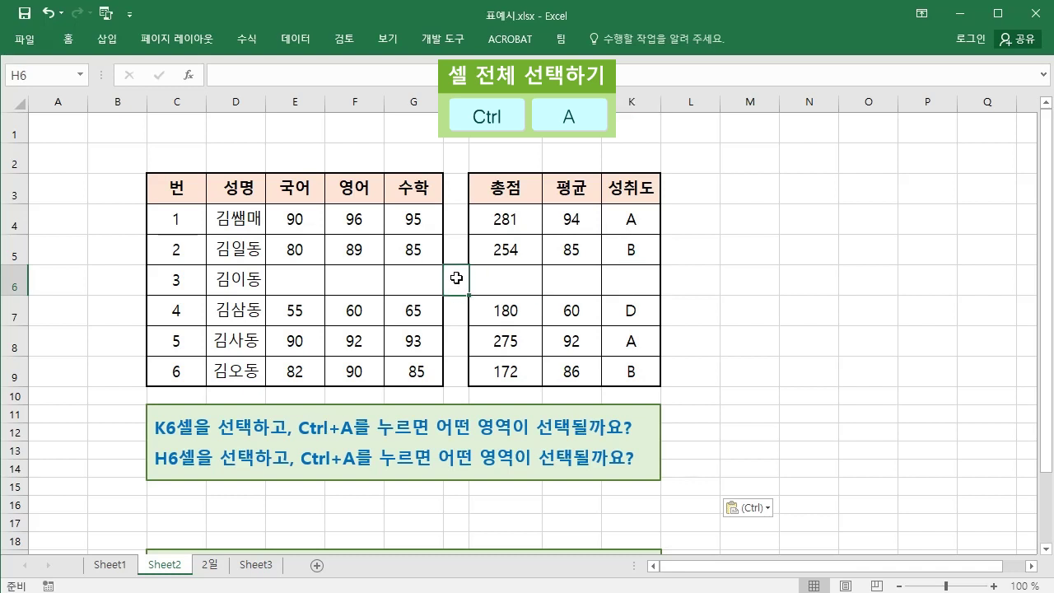